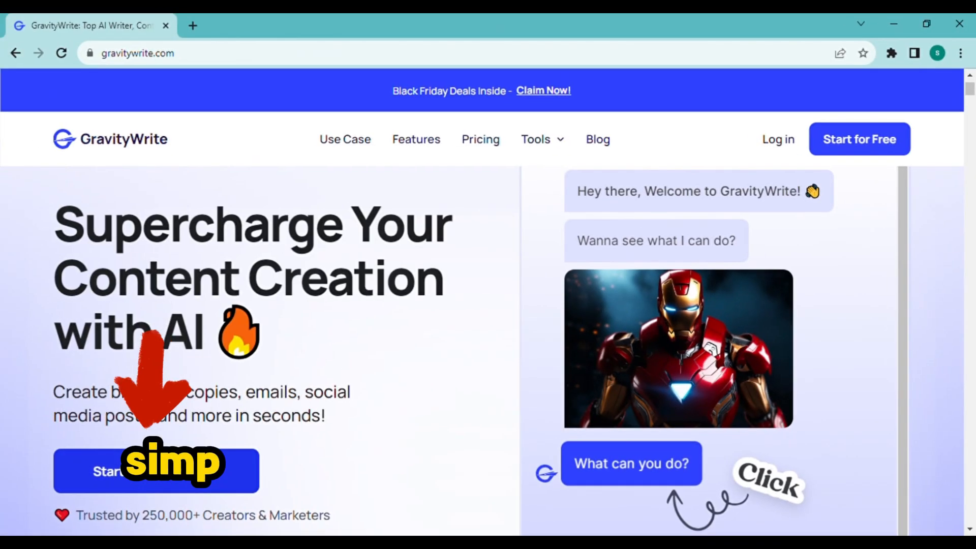
Start using GravityWrite for free, look through its tool library, and expand the Film Making Tools category
left_click(173, 470)
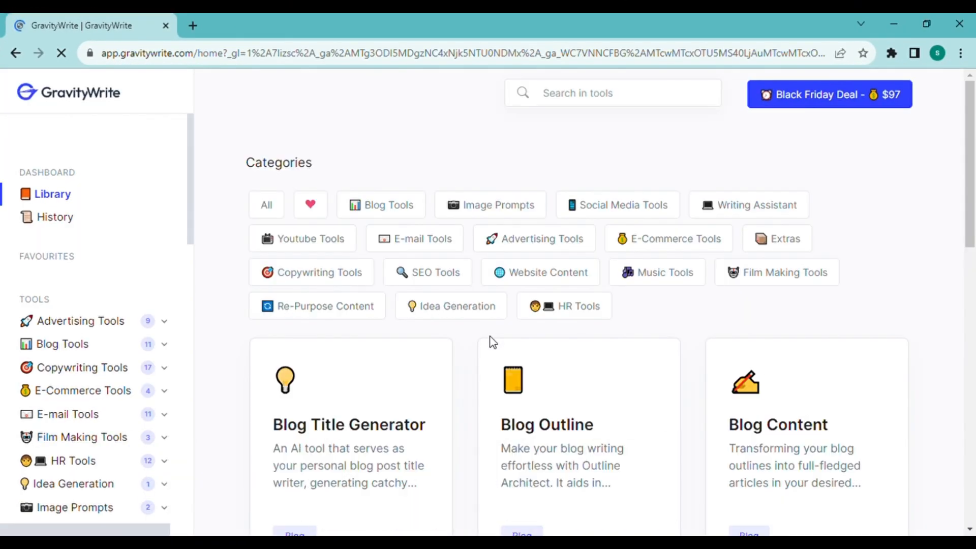
left_click_drag(971, 183, 974, 346)
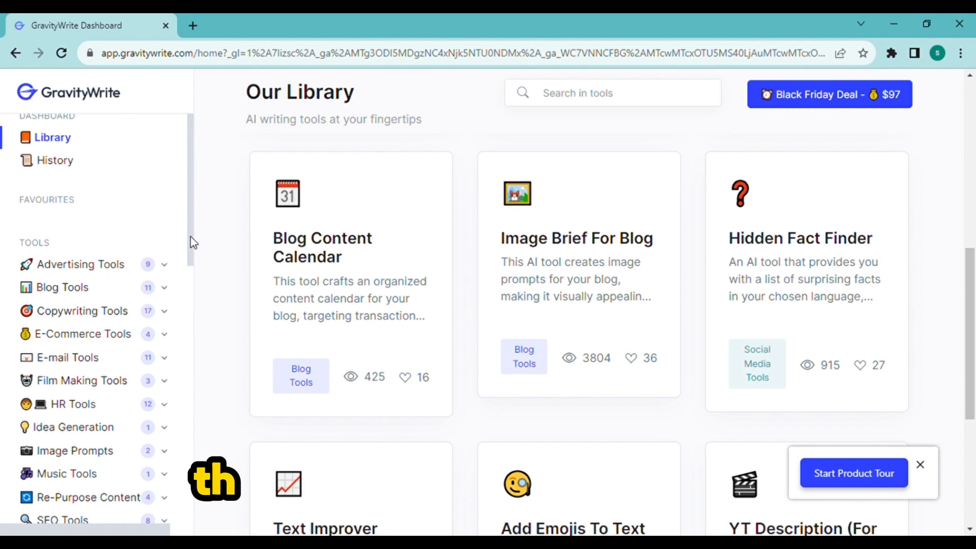
scroll(193, 278, "down", 5)
scroll(192, 298, "up", 3)
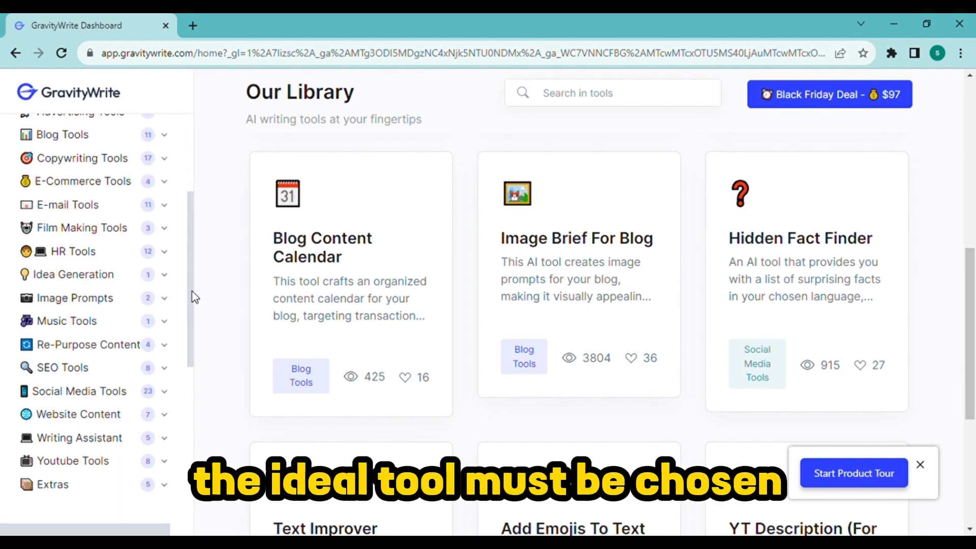
scroll(193, 285, "up", 1)
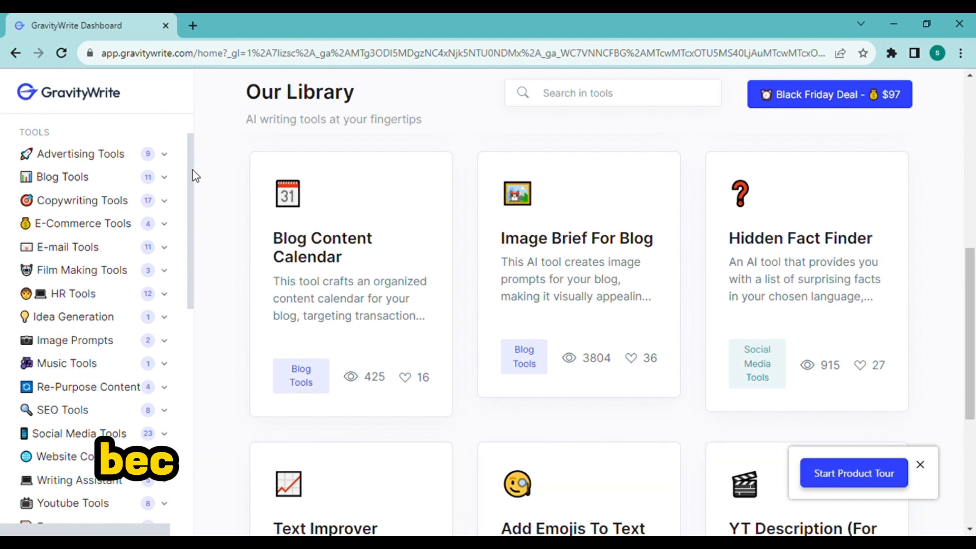
scroll(194, 193, "down", 1)
scroll(193, 199, "down", 3)
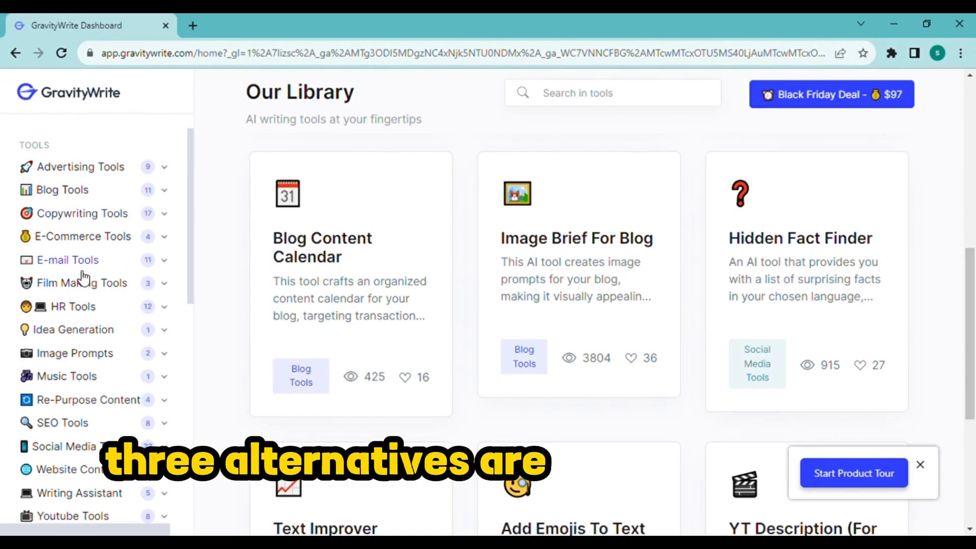
left_click(164, 283)
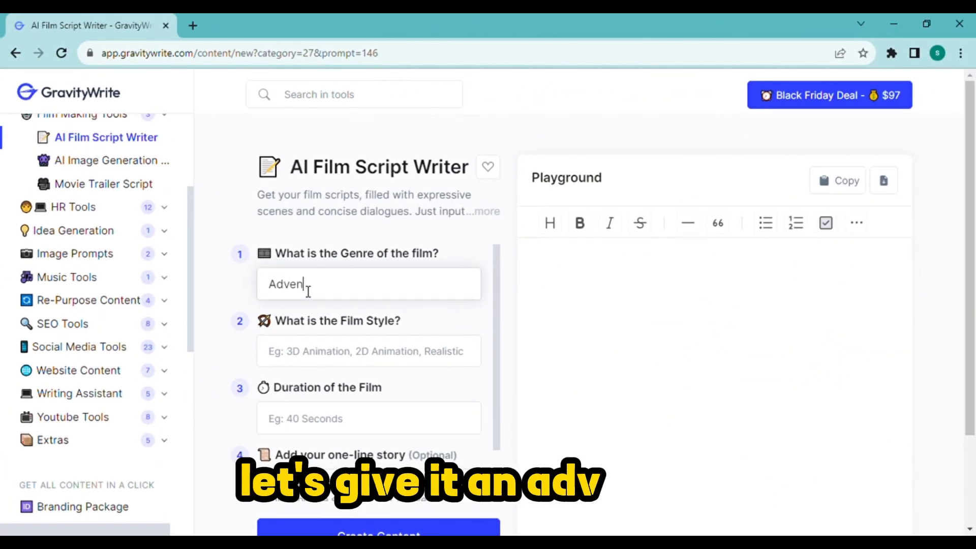
Set the film style to "3D animation" and the film duration to "60 seconds" in the AI Film Script Writer
left_click(285, 358)
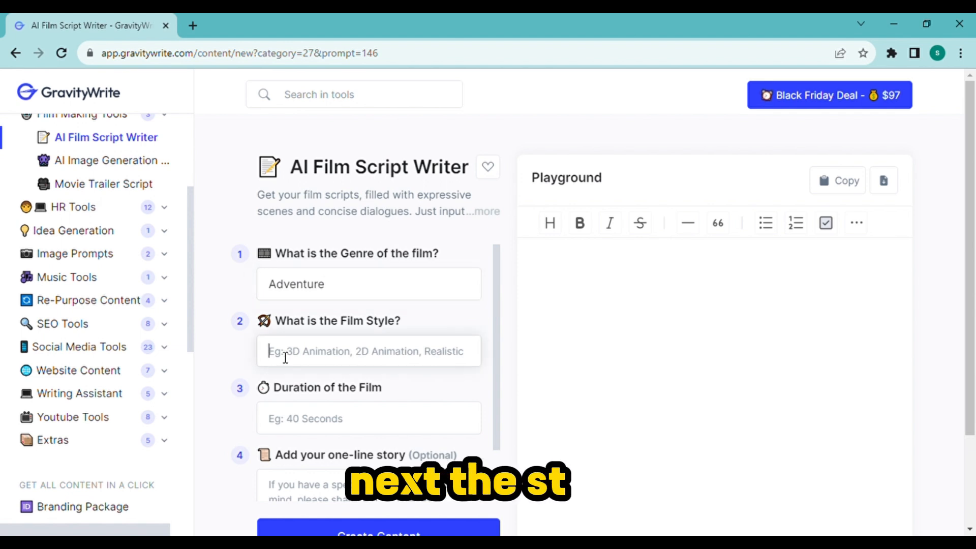
type("3D animation")
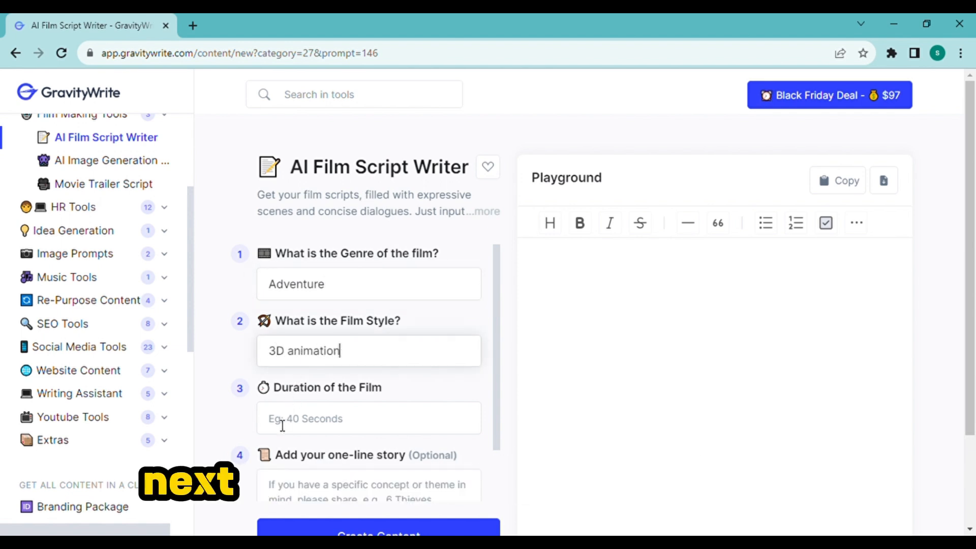
left_click(283, 426)
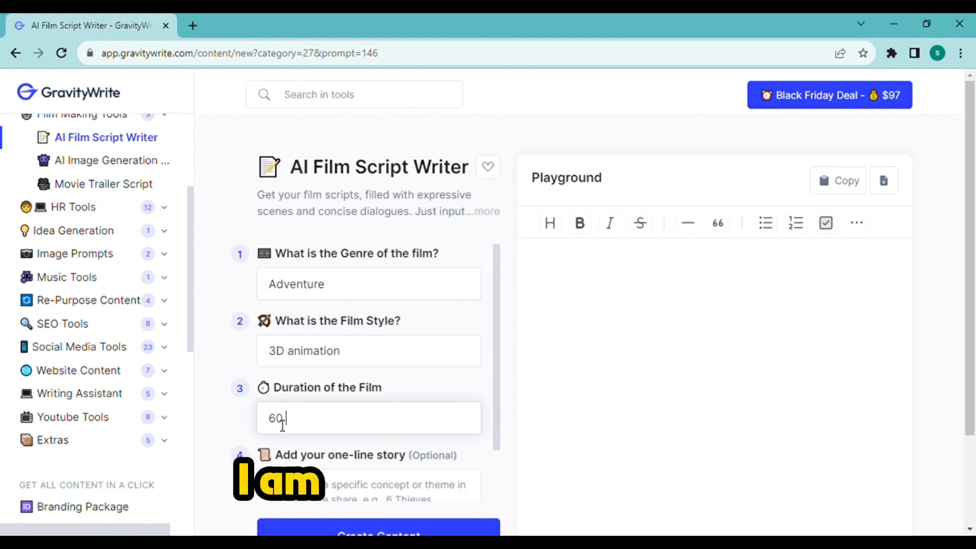
type("60 seconds")
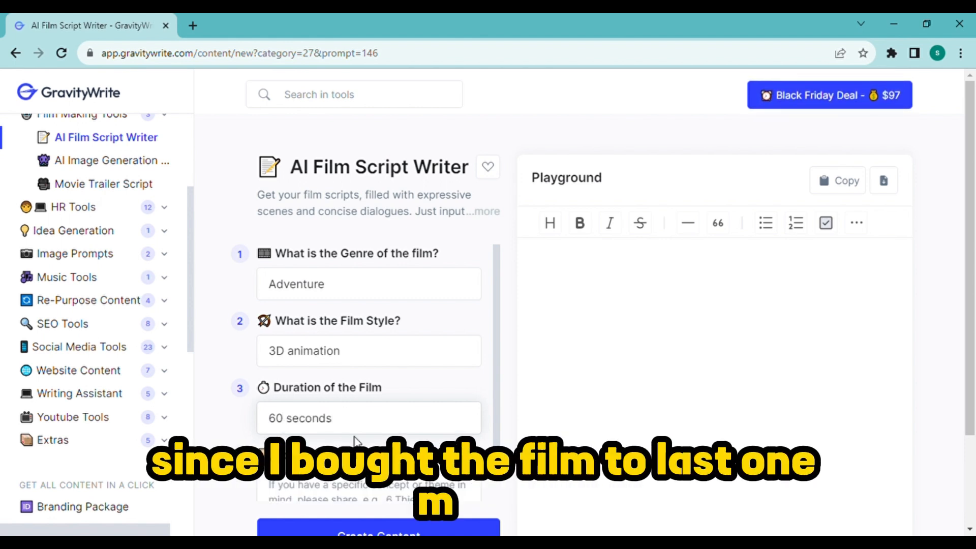
Enter "2 friends enter into a castle" as the one-line story for the film
scroll(333, 444, "down", 1)
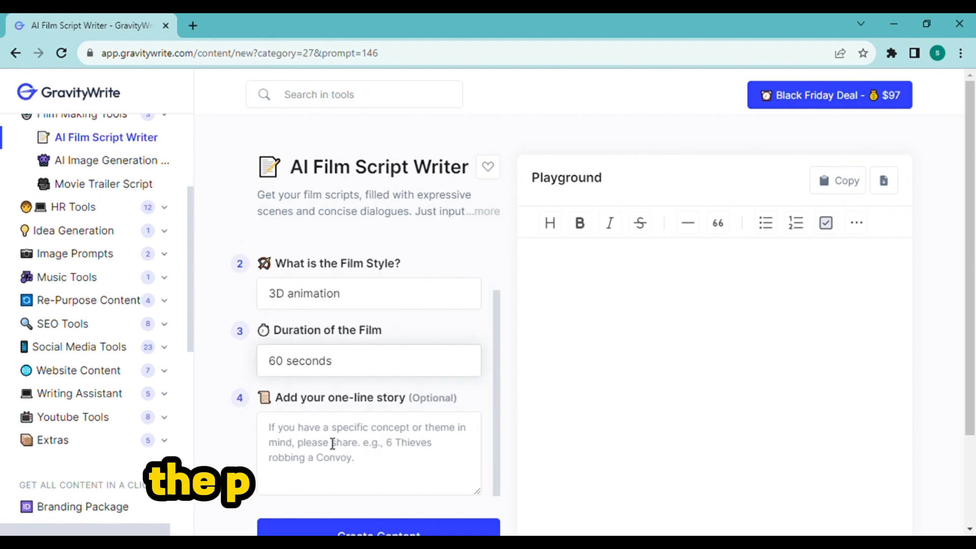
left_click(279, 436)
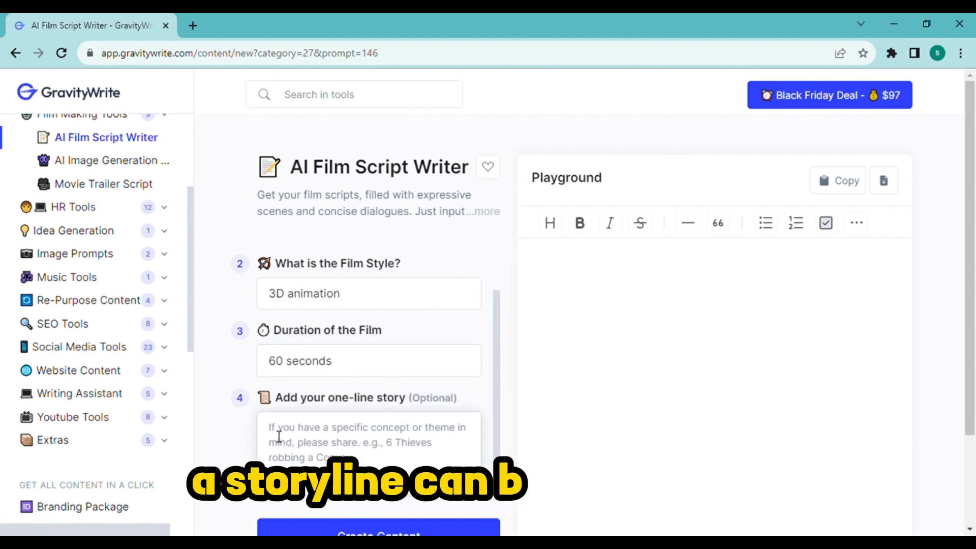
type("2 frie")
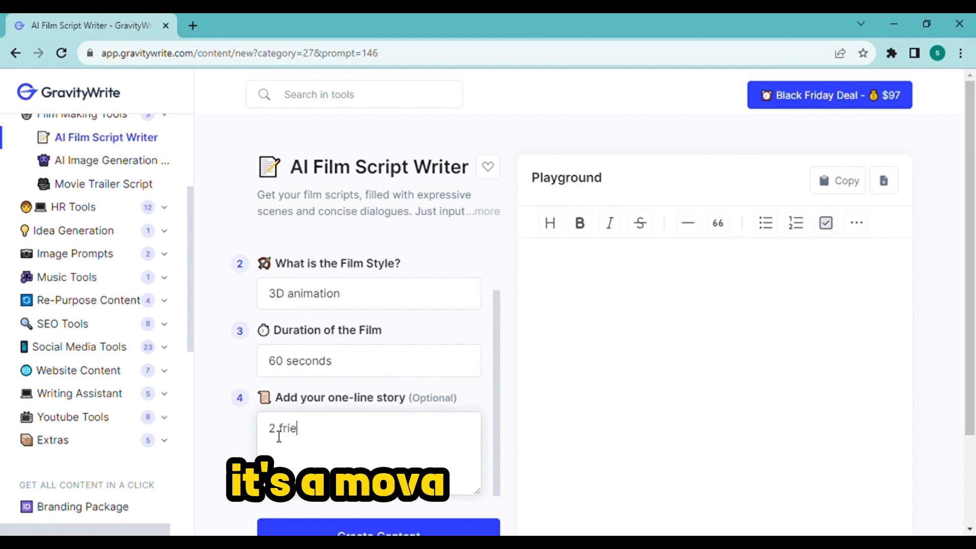
type("nds enter")
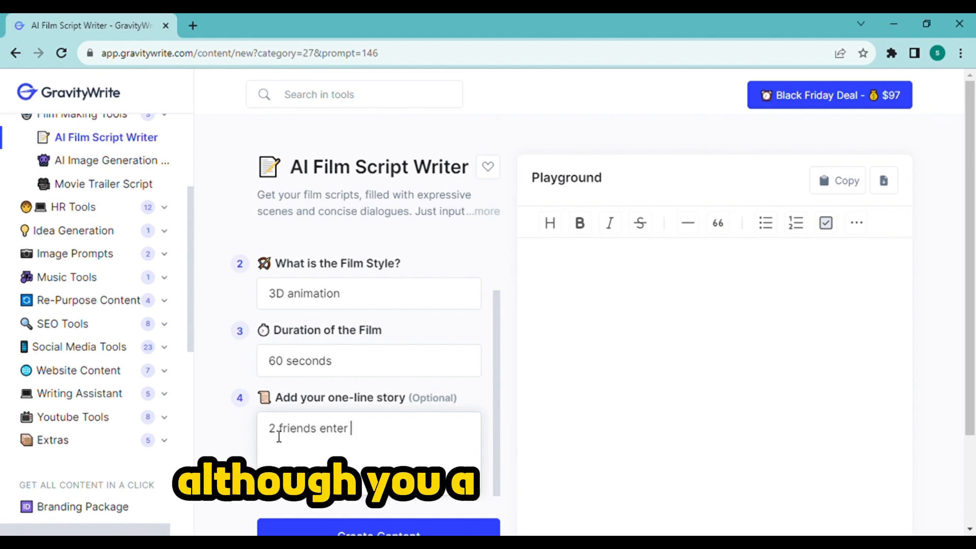
type(" into a castle")
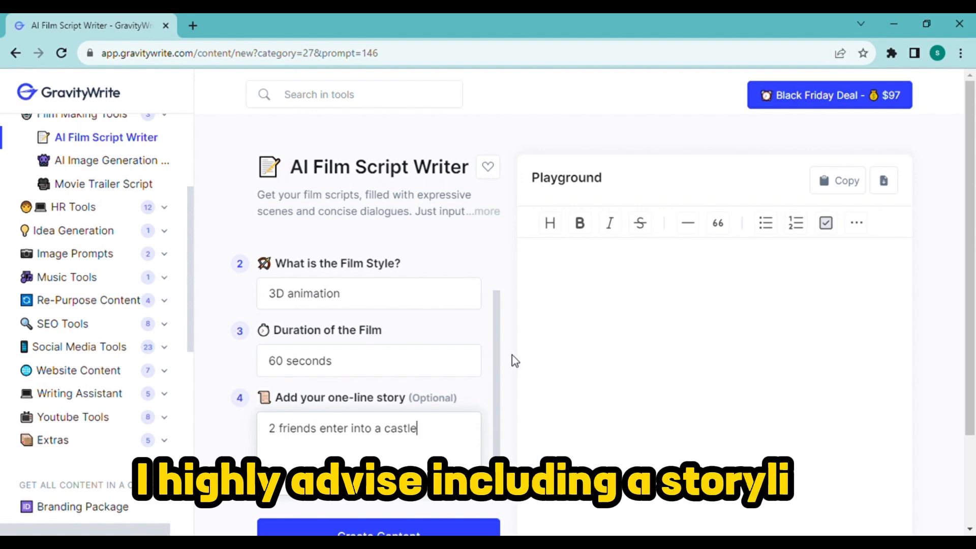
Generate the film script from the completed details and look over the result
scroll(495, 351, "down", 1)
left_click_drag(966, 256, 961, 294)
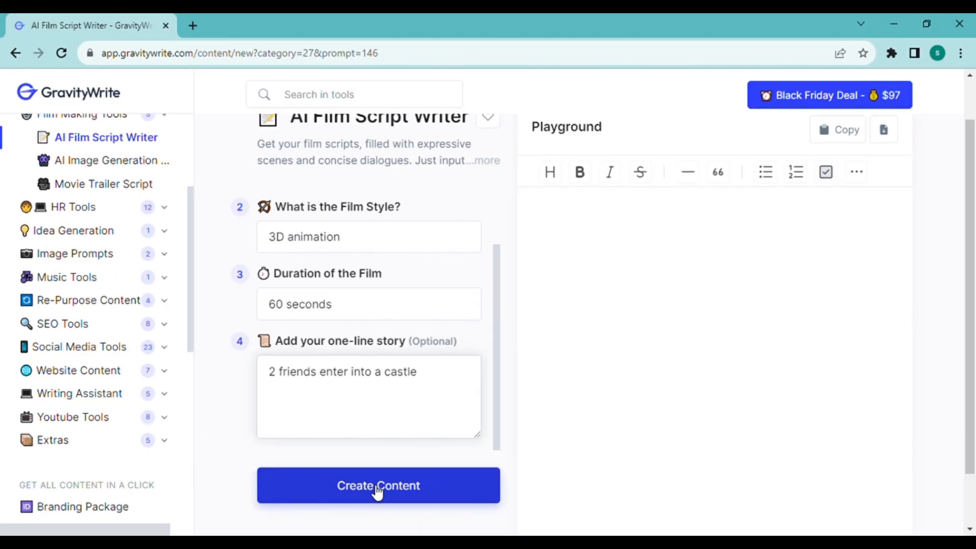
left_click(376, 489)
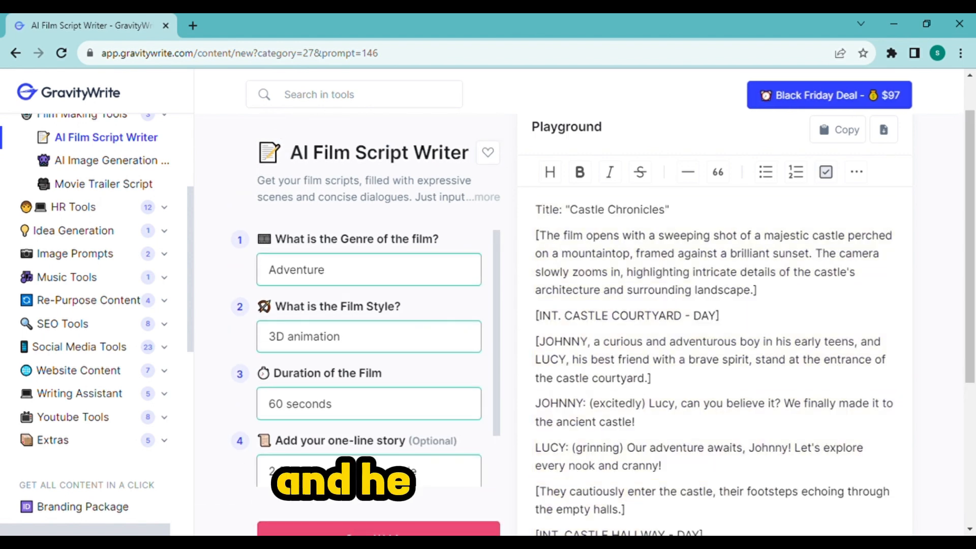
left_click_drag(970, 182, 973, 122)
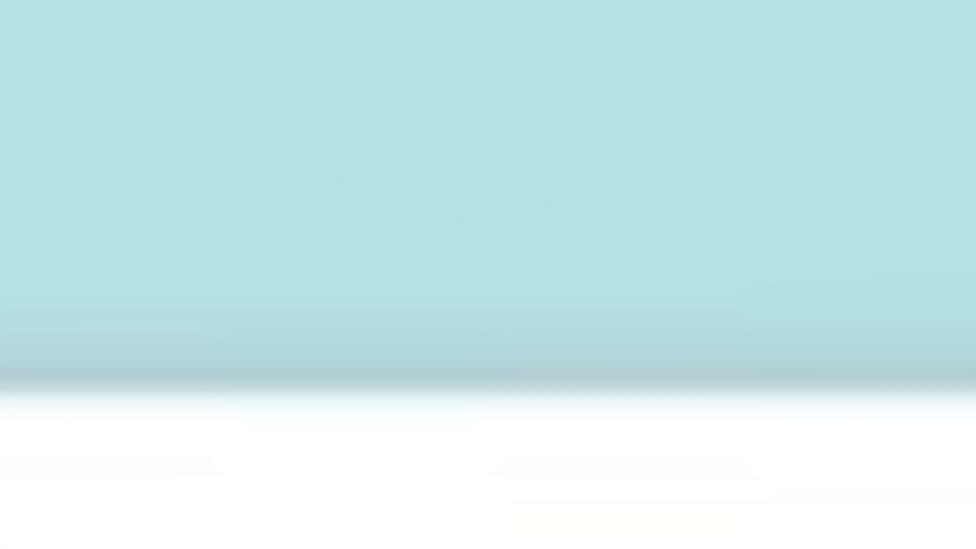
Search Google for "animaker ai" and open the Animaker website
type("aker ai")
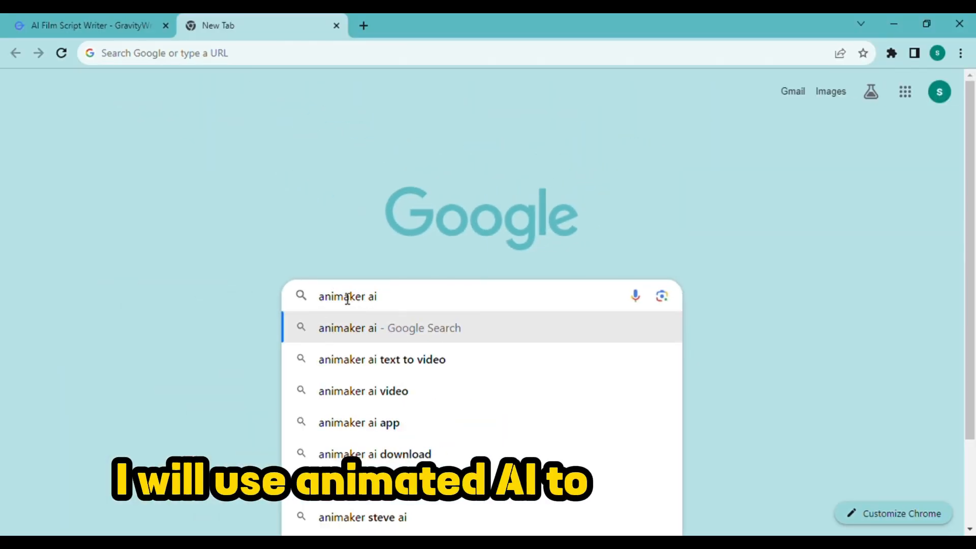
key("Return")
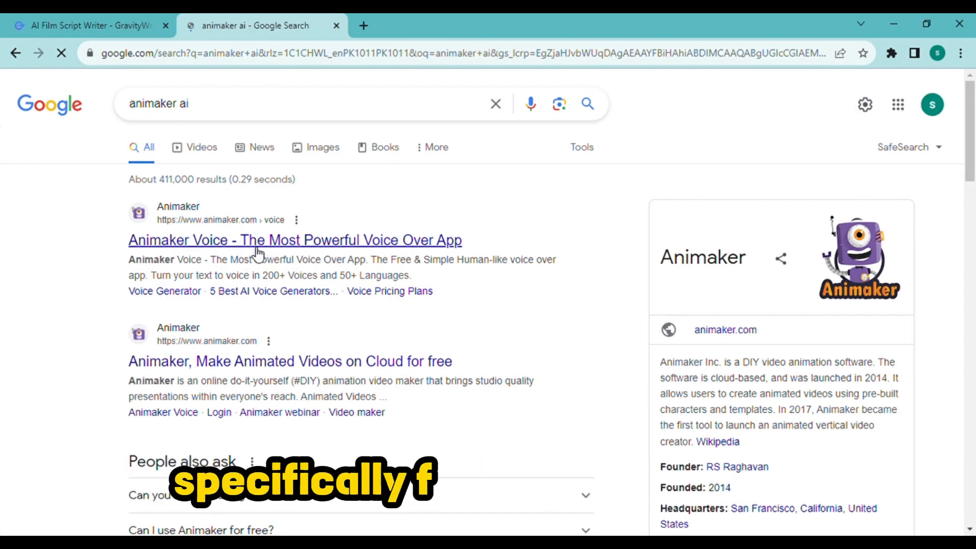
left_click(256, 248)
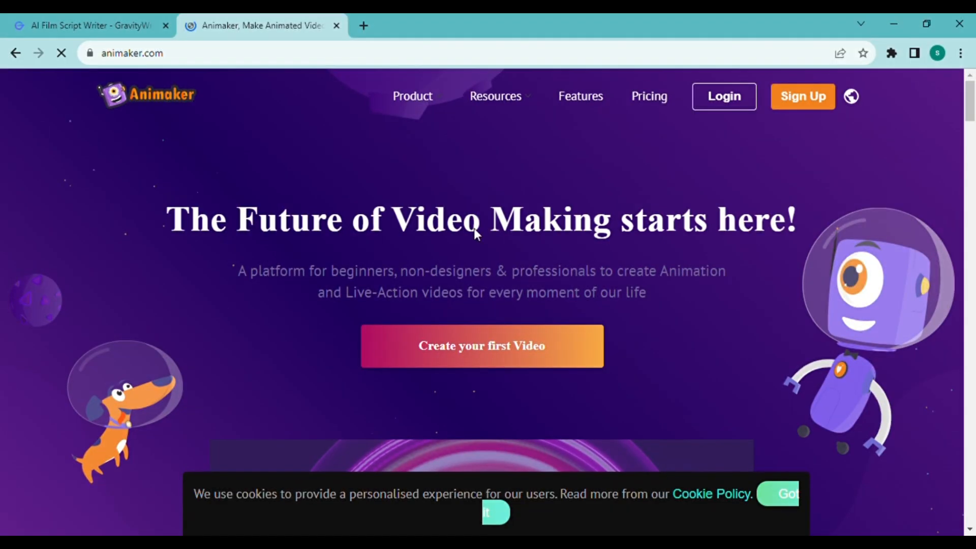
Look over the Animaker homepage and start signing up for an account
scroll(973, 203, "down", 15)
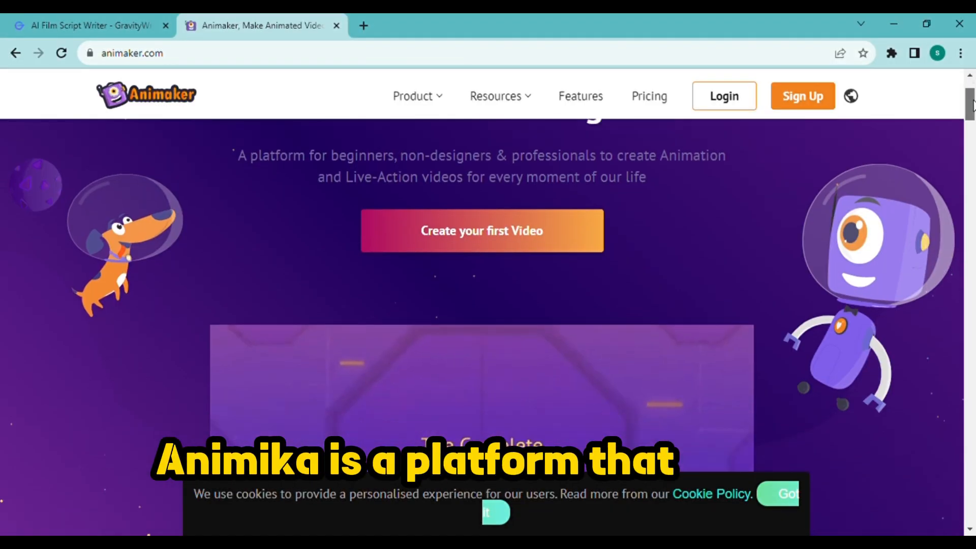
left_click_drag(973, 203, 973, 92)
left_click(794, 102)
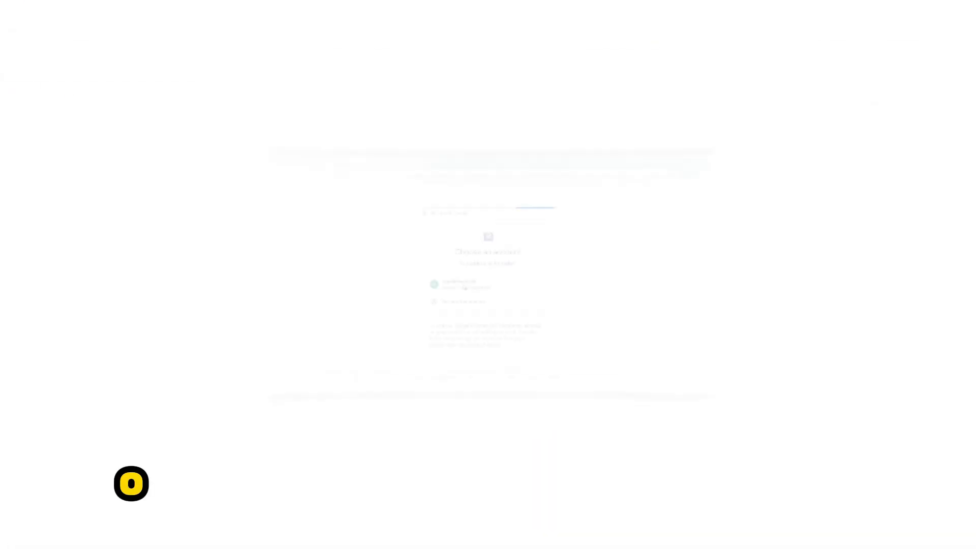
Name the default workspace with a title beginning "Earnings empowered" and create it
left_click(431, 303)
type("Ea")
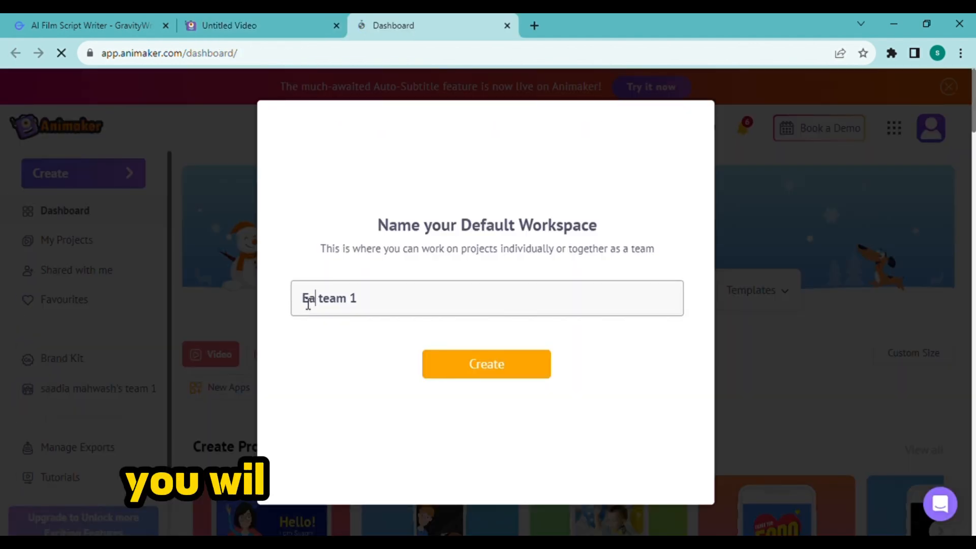
type("rnings empowered live")
left_click(487, 364)
Choose YouTube as the kind of videos to make and finish the remaining onboarding questions
left_click(568, 295)
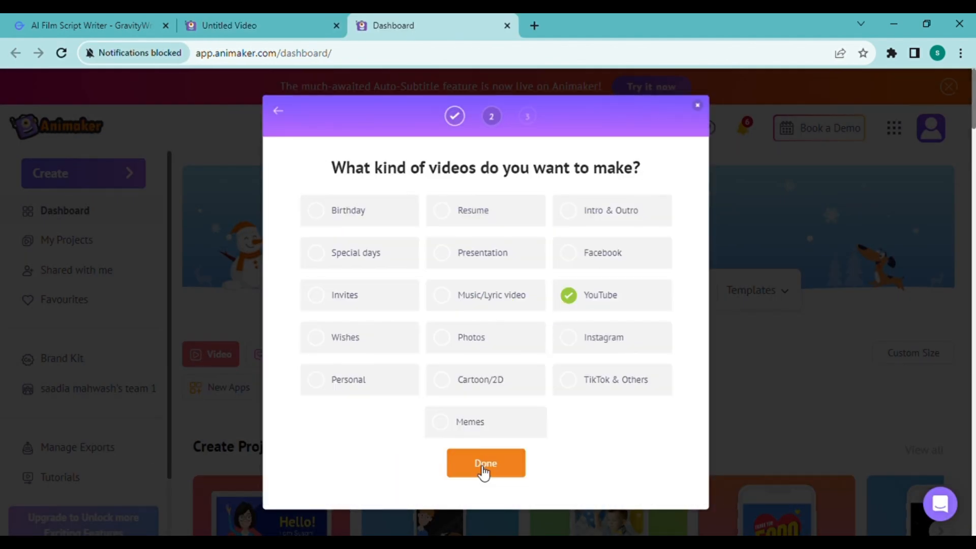
left_click(482, 471)
left_click(414, 350)
left_click(853, 93)
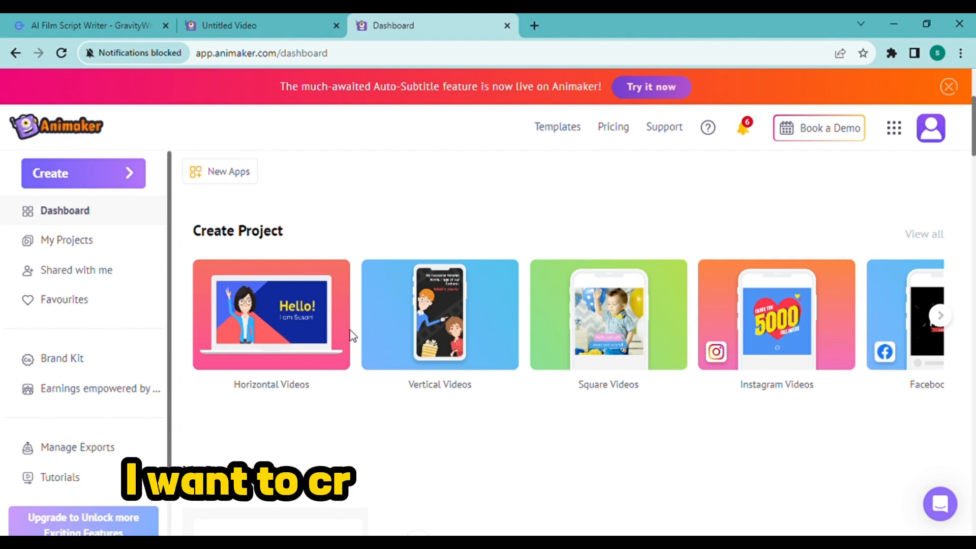
Create a blank horizontal video project and look through the prebuilt templates
left_click(272, 327)
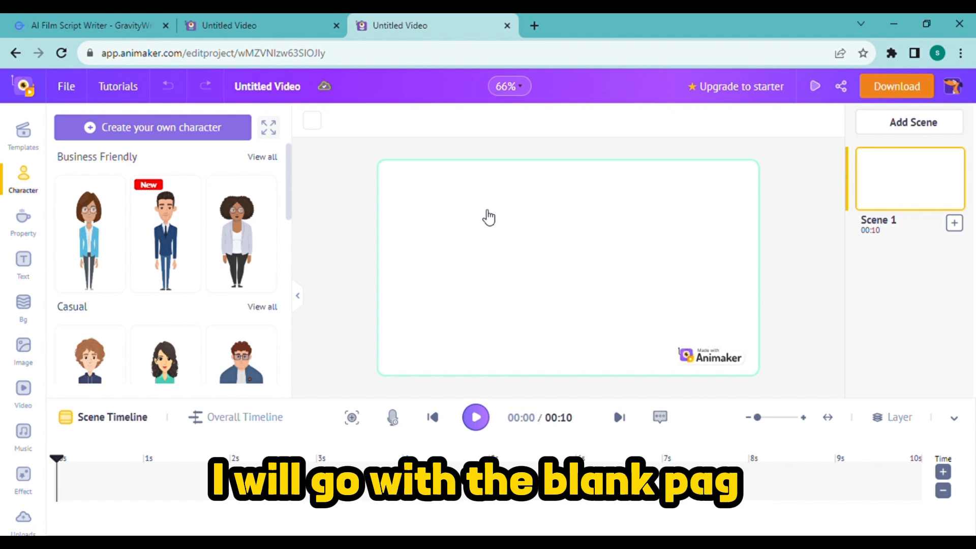
left_click(24, 136)
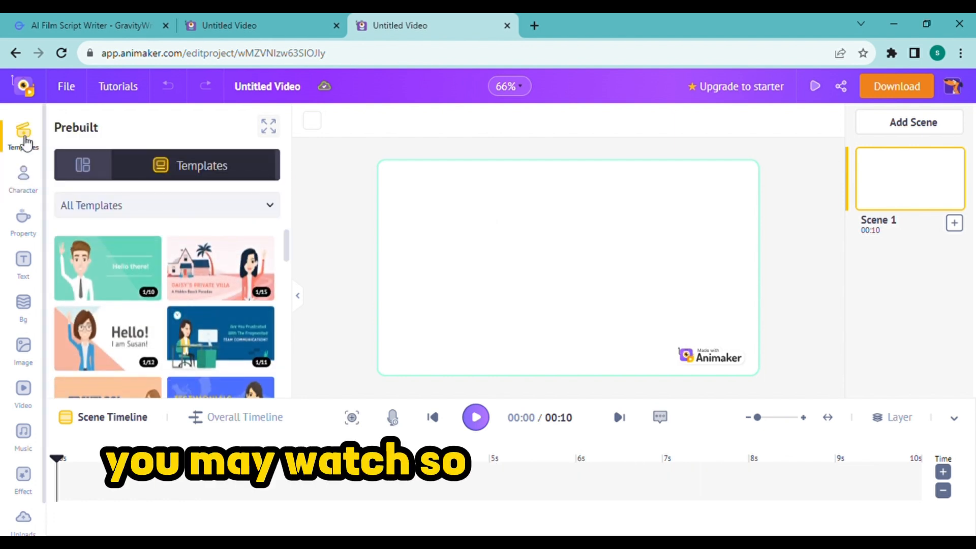
scroll(287, 266, "down", 5)
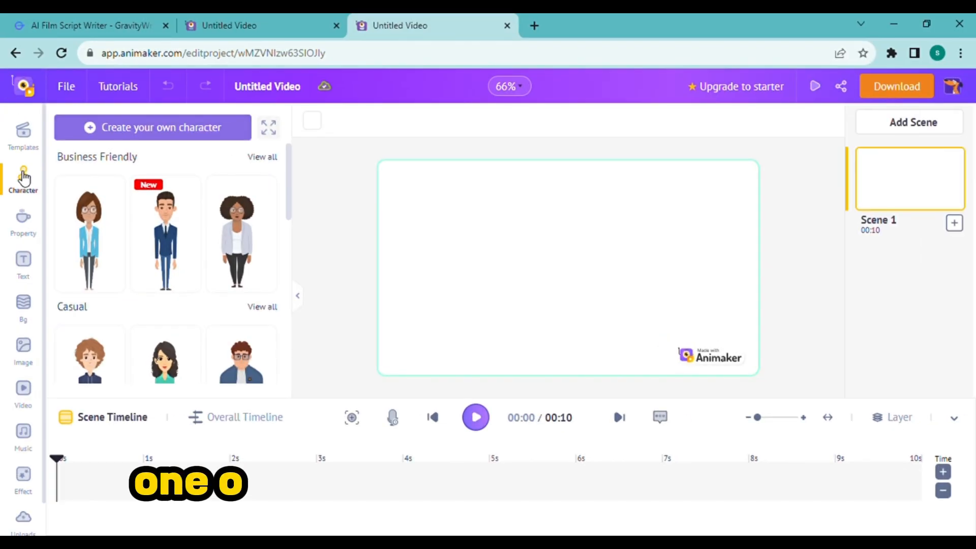
Start a custom character from the Male type, using the look with the light-and-dark blue hoodie and black trousers
left_click_drag(291, 196, 288, 250)
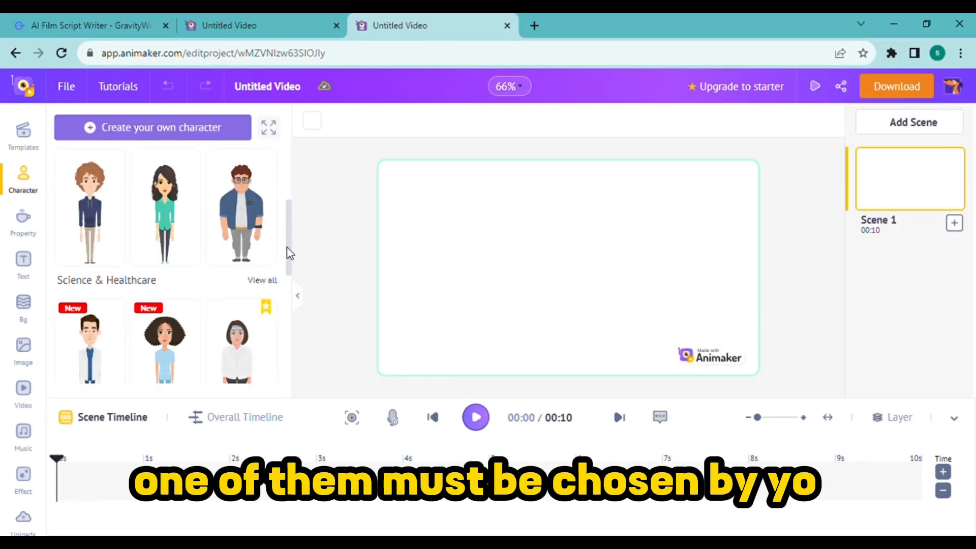
scroll(290, 239, "down", 1)
scroll(293, 213, "up", 5)
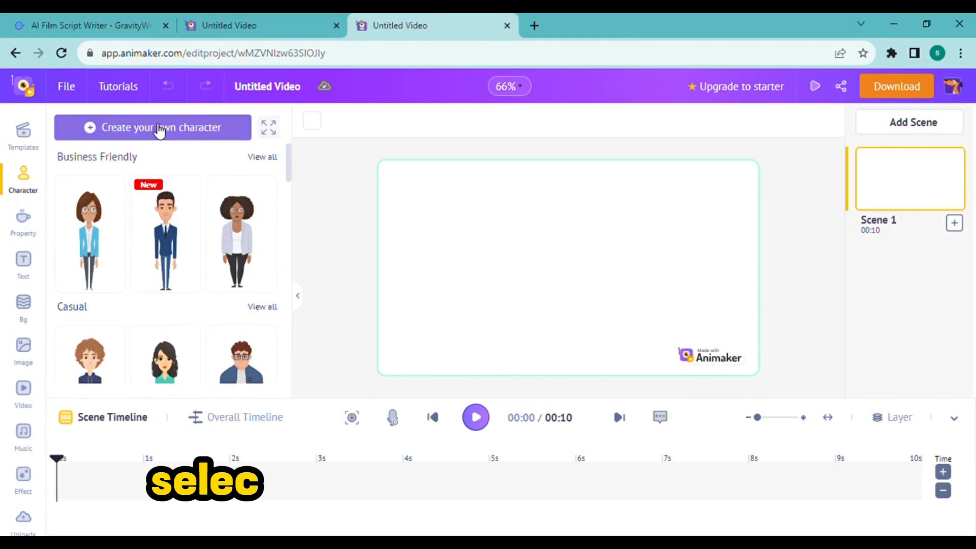
left_click(159, 128)
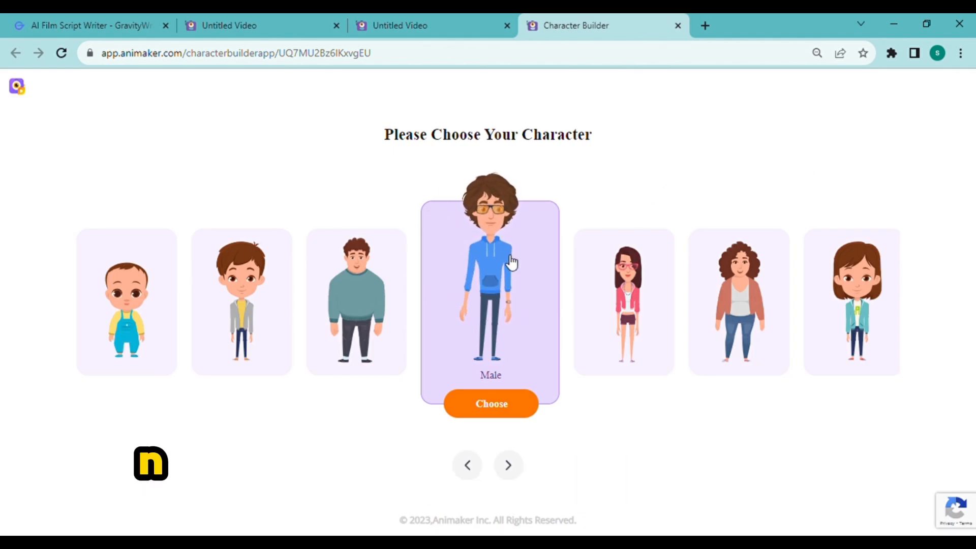
left_click(496, 414)
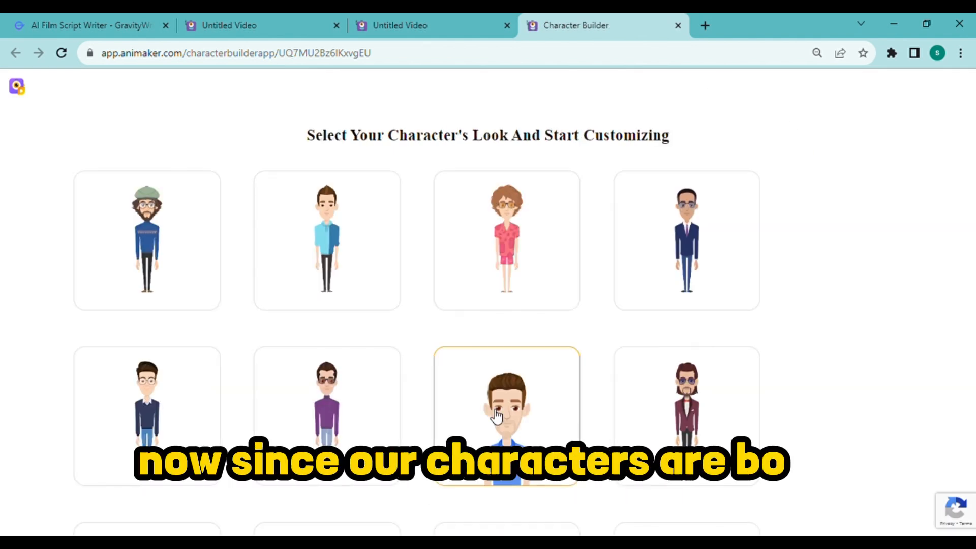
key("ctrl+minus")
key("ctrl+minus")
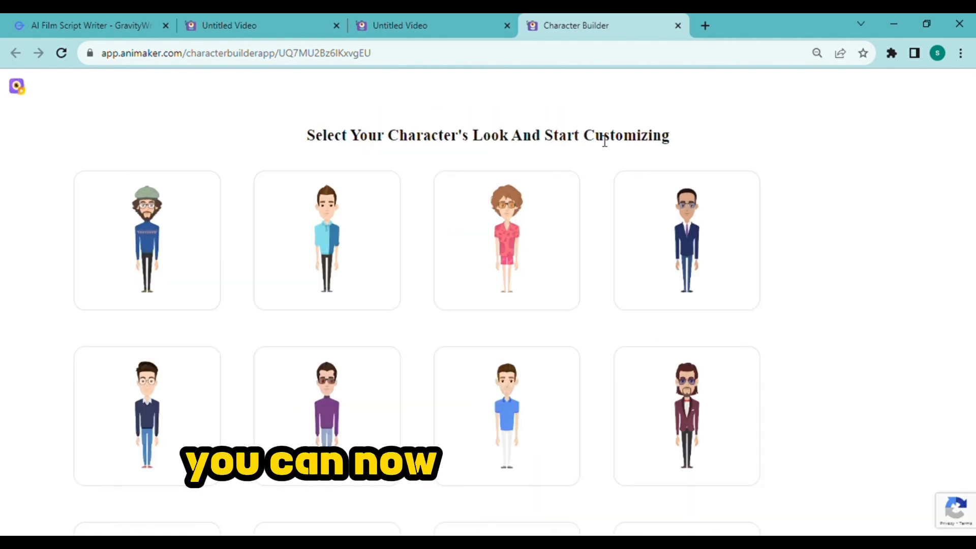
left_click(327, 254)
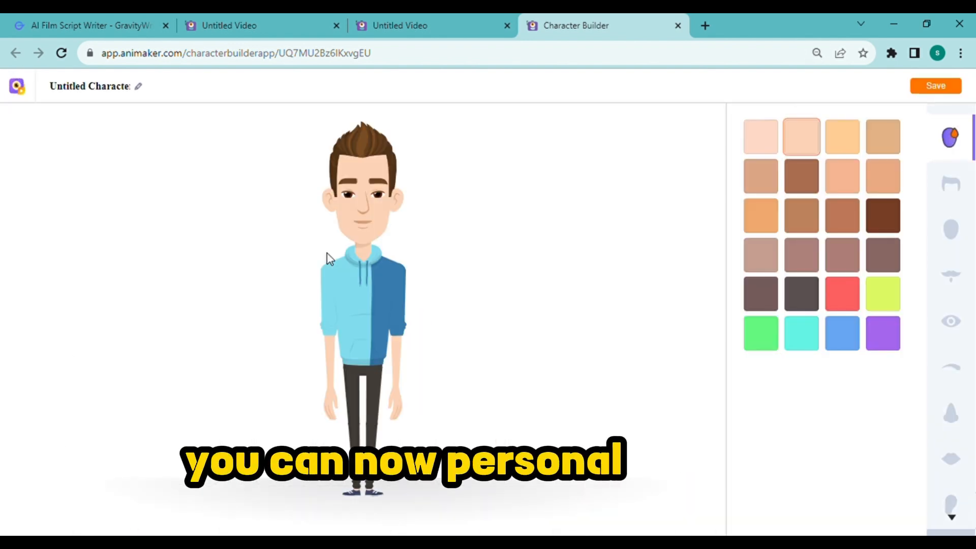
Give the character the curly brown hairstyle
left_click(949, 183)
left_click(867, 191)
left_click(857, 441)
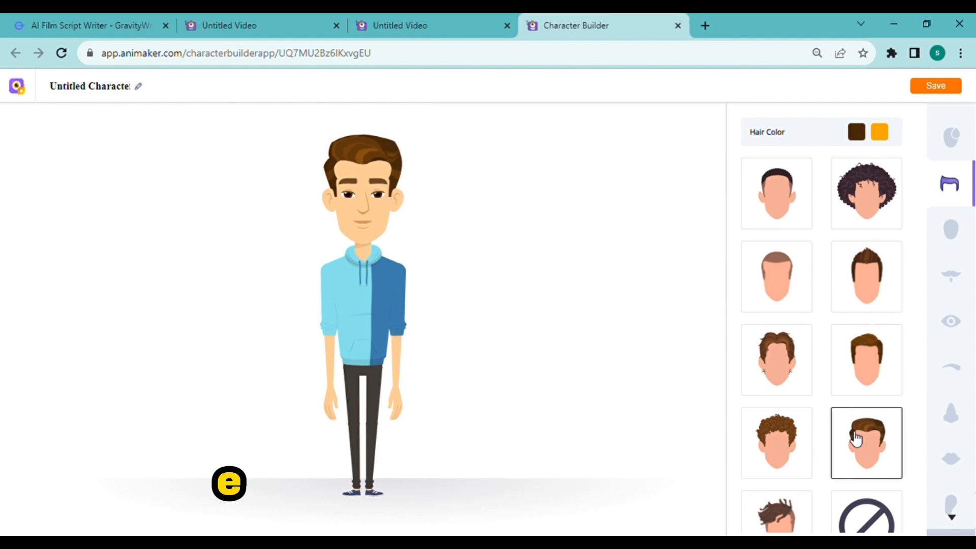
left_click(776, 442)
Choose a face option and try a beard, keeping the character without facial hair
left_click(949, 229)
left_click(786, 201)
left_click(949, 275)
left_click(770, 215)
left_click(866, 442)
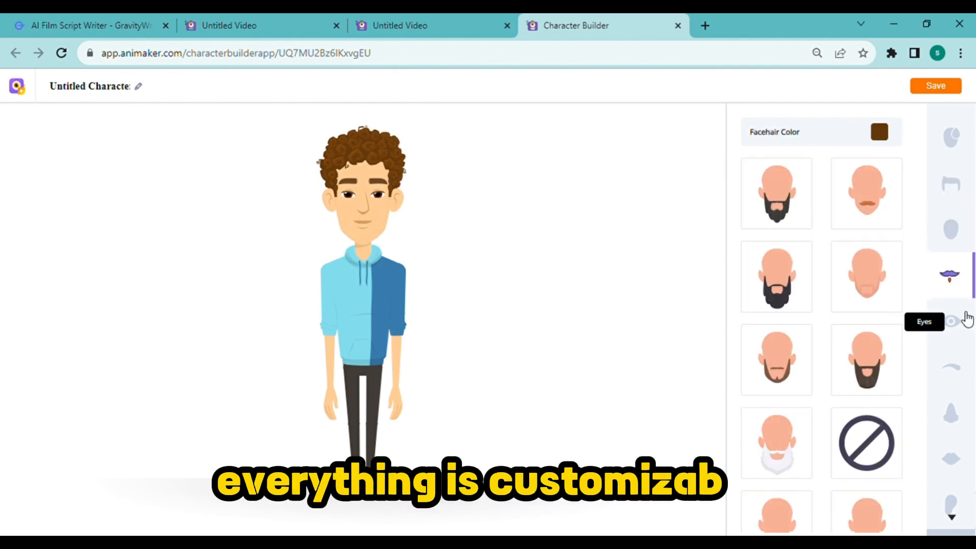
Go through the eye, eyebrow, nose and lip options and name the character Johnny
left_click(949, 322)
left_click(950, 367)
left_click(950, 413)
left_click(950, 459)
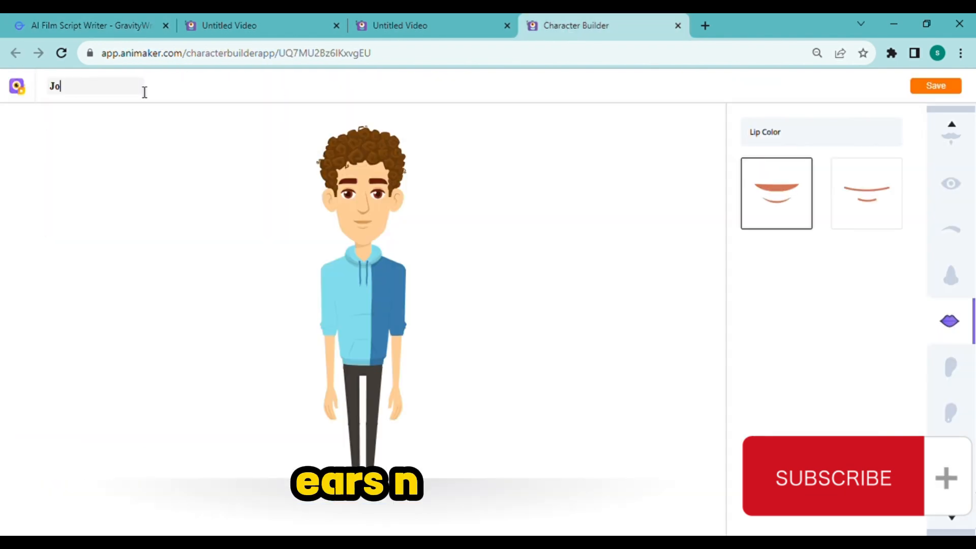
type("hny")
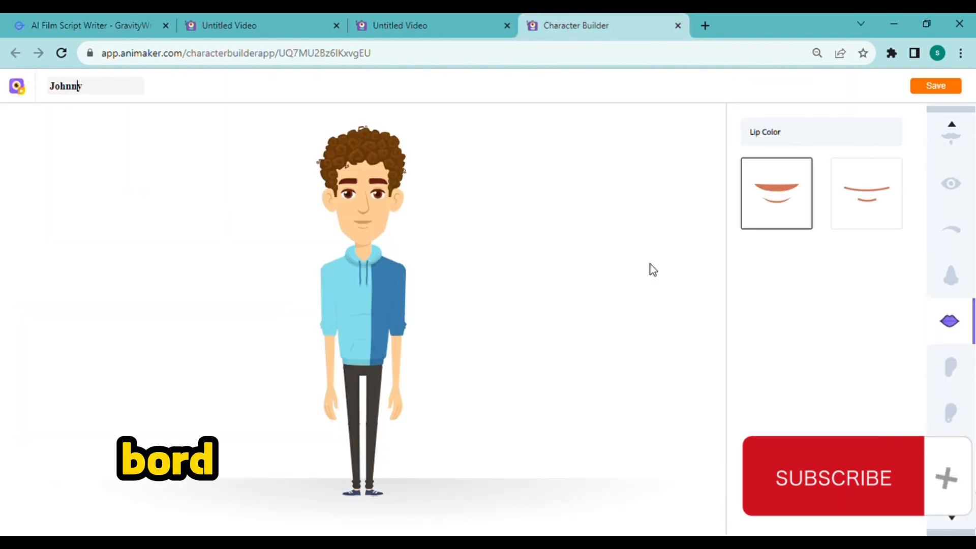
Dress the character in the outfit with the green T-shirt and light blue jeans
left_click(951, 350)
scroll(937, 277, "down", 3)
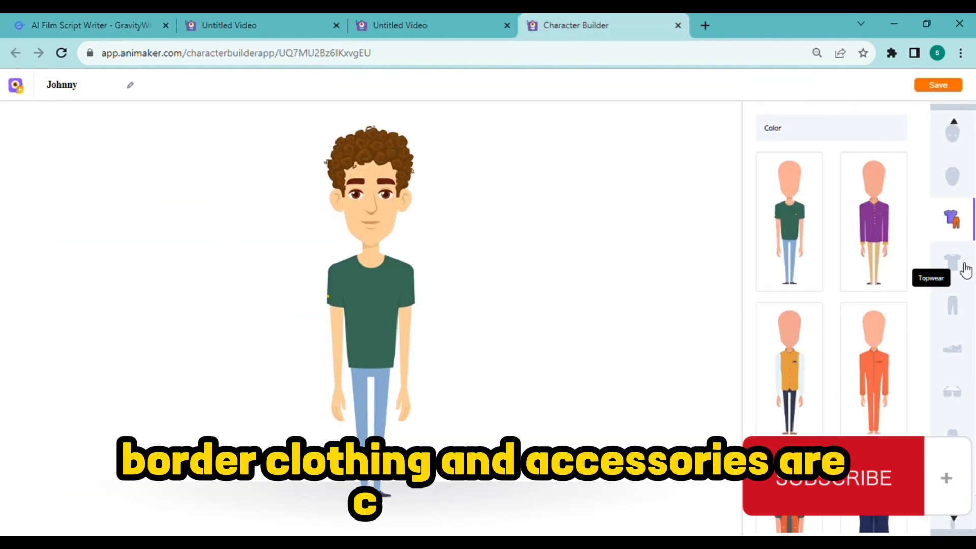
Try eyewear and the red cap on the character, going back to no headwear
left_click(952, 391)
left_click(775, 427)
left_click(789, 498)
left_click(951, 435)
left_click(873, 196)
left_click(873, 264)
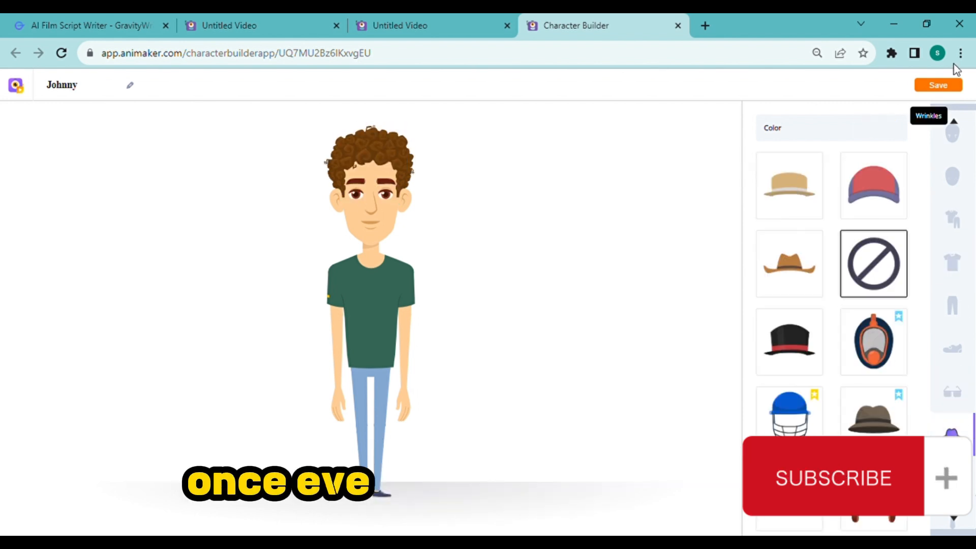
Save the finished Johnny character
left_click(958, 87)
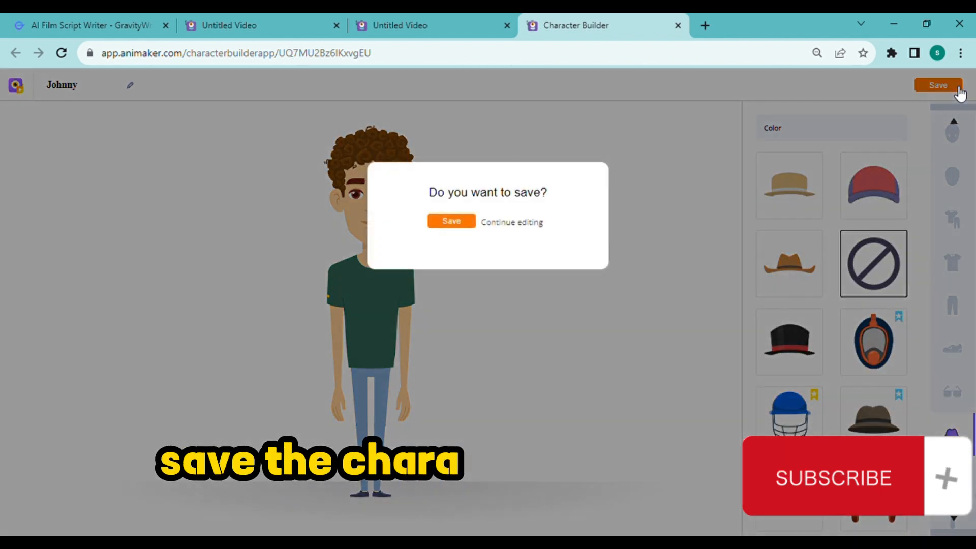
left_click(452, 221)
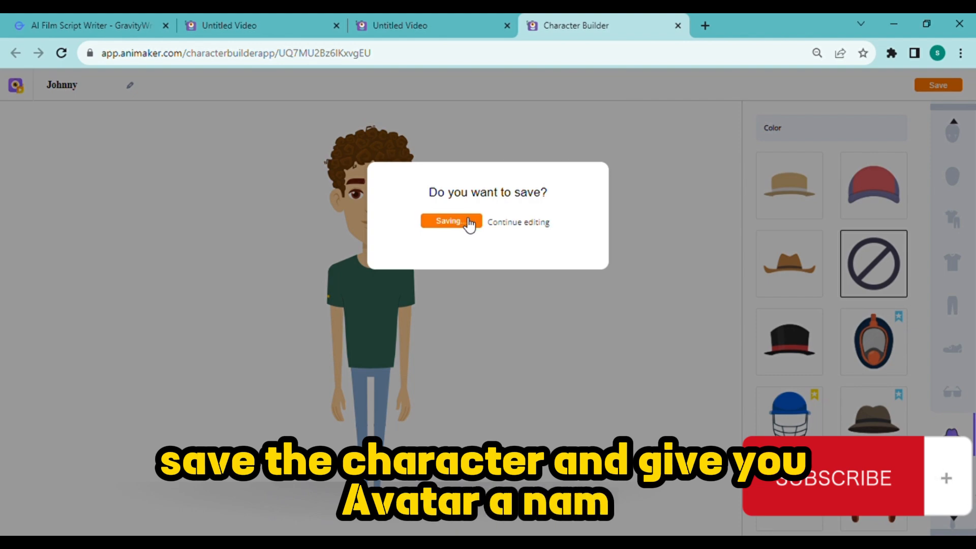
left_click(468, 223)
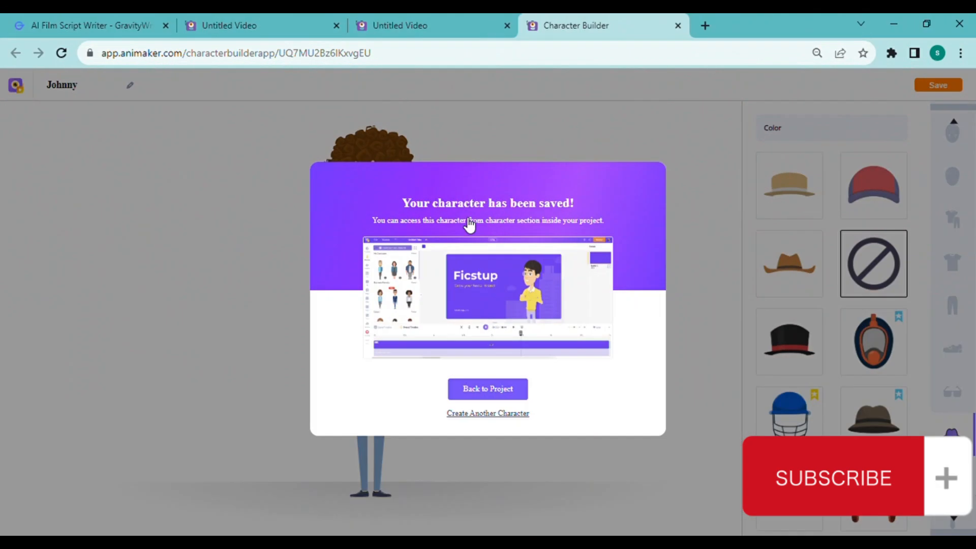
Start another character from the look with the teal-and-navy jacket and dark green trousers
left_click(485, 413)
left_click(487, 407)
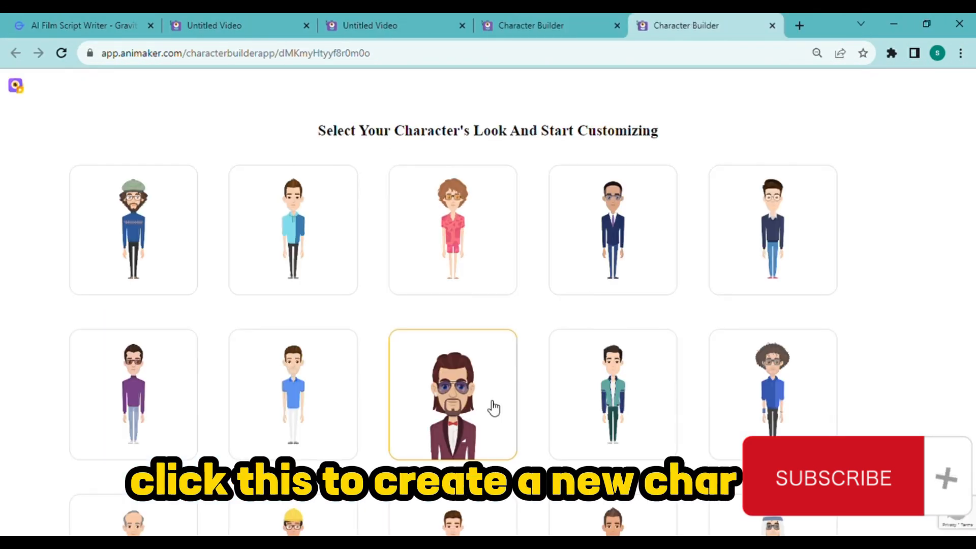
left_click(615, 417)
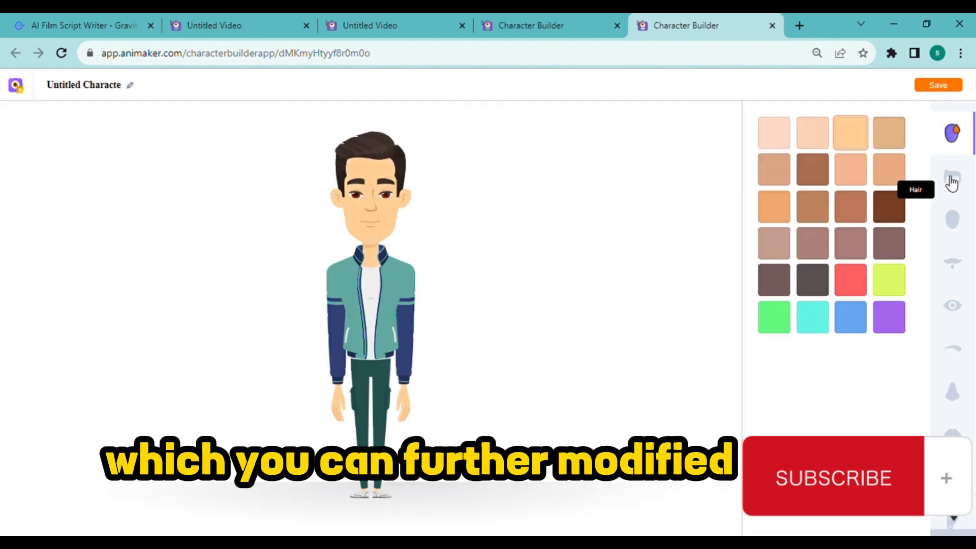
Look at the hairstyle options, name the second character Lucy and save it
left_click(948, 181)
left_click(131, 85)
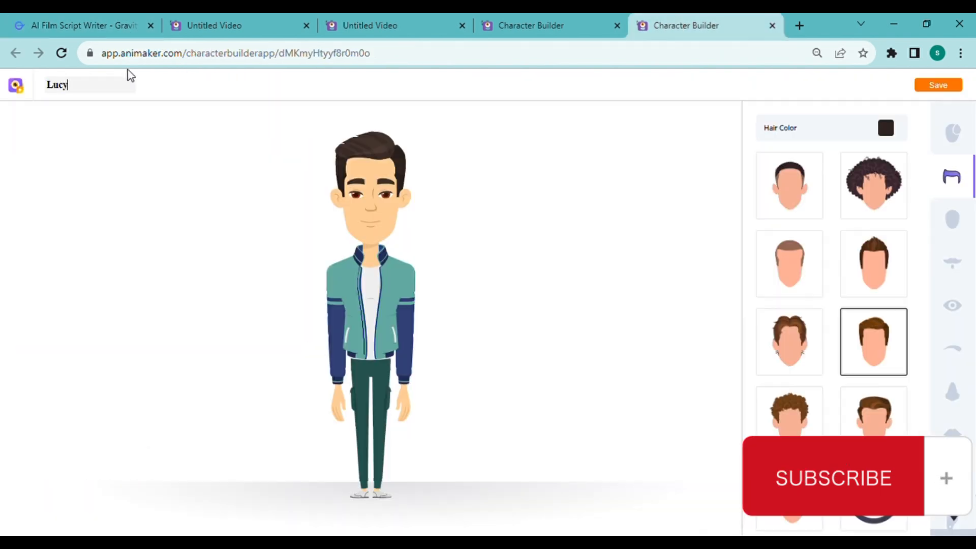
left_click(955, 84)
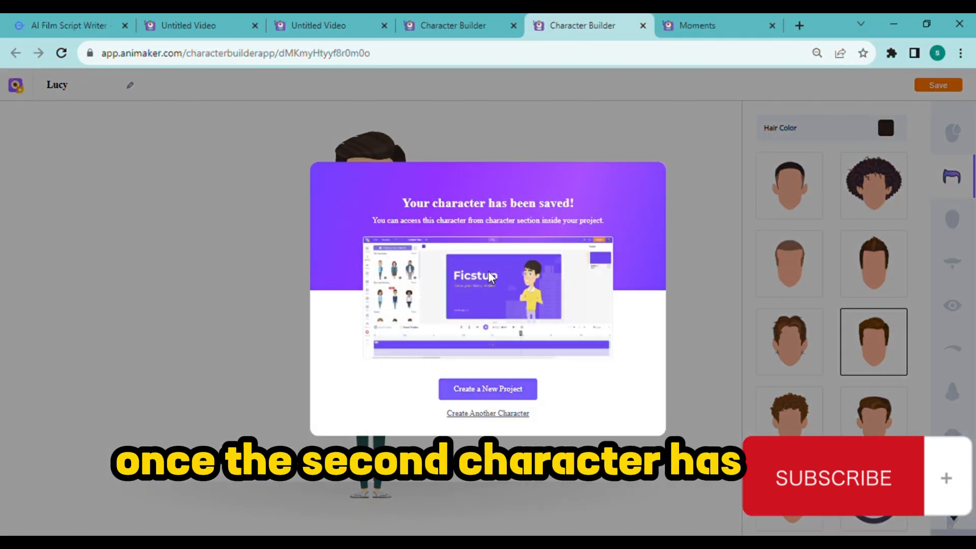
Return to the video project and add the teal-jacket character Lucy to the blank Scene 1
left_click(334, 23)
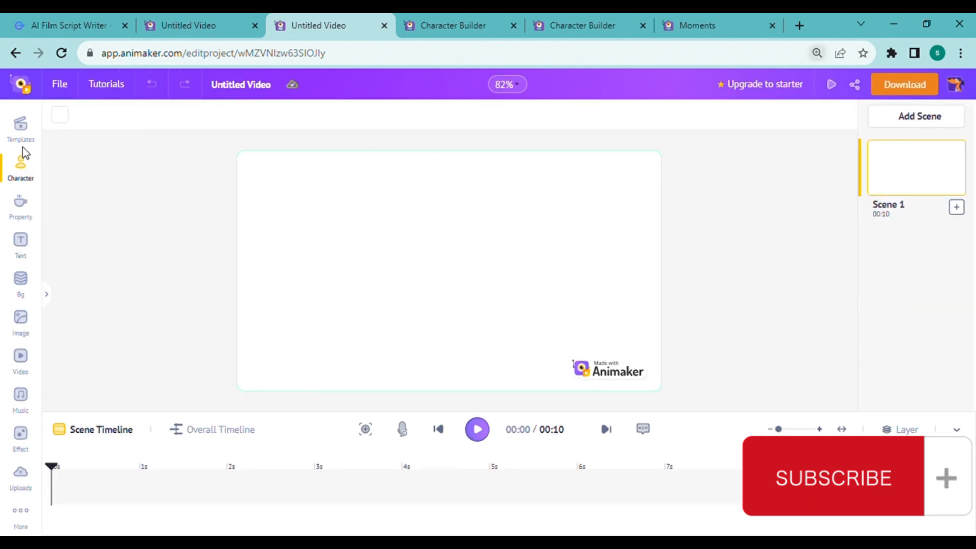
left_click(22, 150)
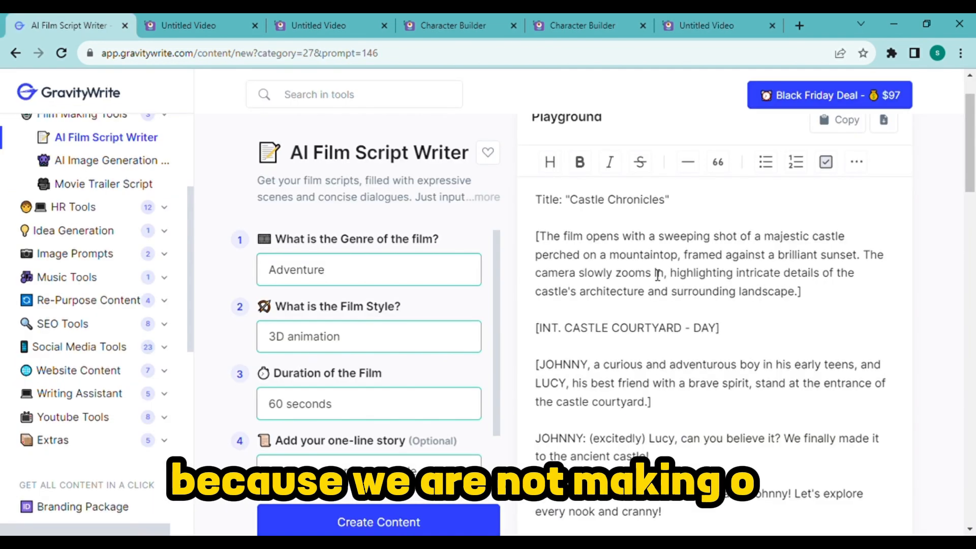
left_click(20, 191)
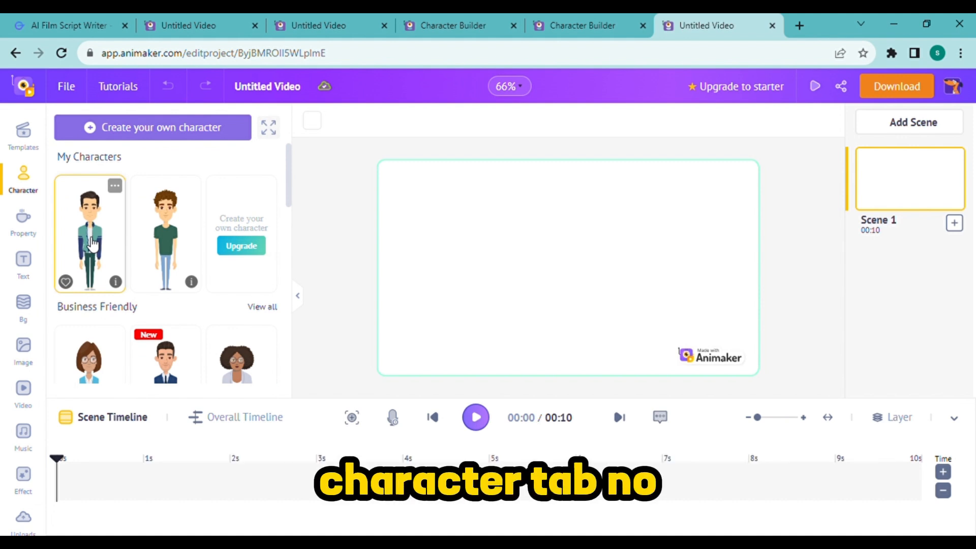
left_click(91, 243)
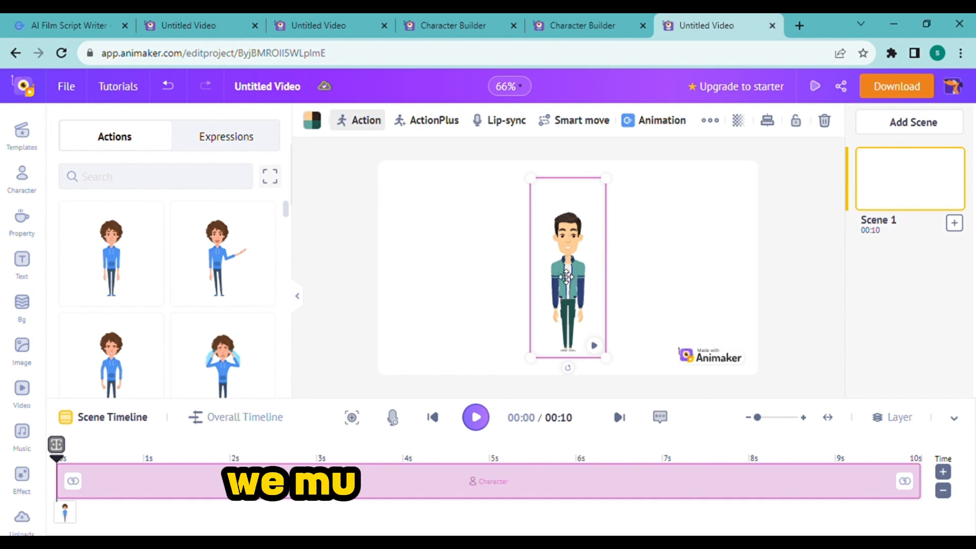
Move Lucy into the left half of the scene and apply the standing action with crossed arms
left_click_drag(631, 286, 497, 283)
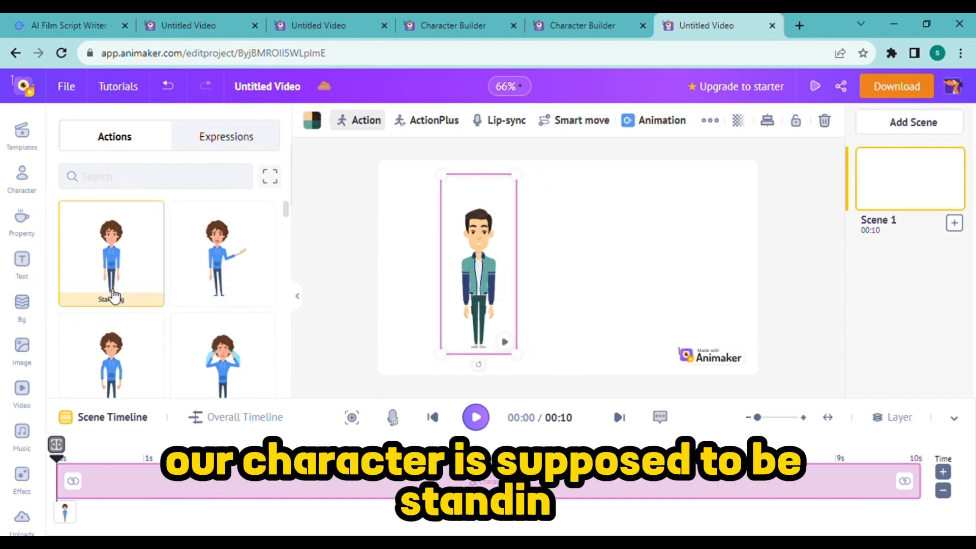
mouse_move(285, 211)
left_mouse_down()
mouse_move(290, 289)
mouse_move(284, 218)
left_mouse_up()
left_click(234, 271)
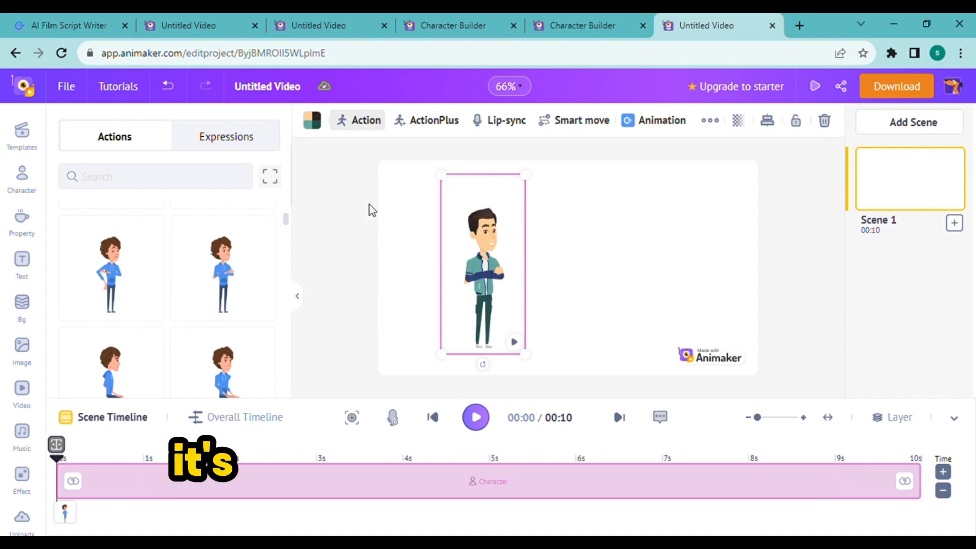
Add the Johnny character to the scene and apply a standing action with one hand gesturing sideways
left_click(22, 178)
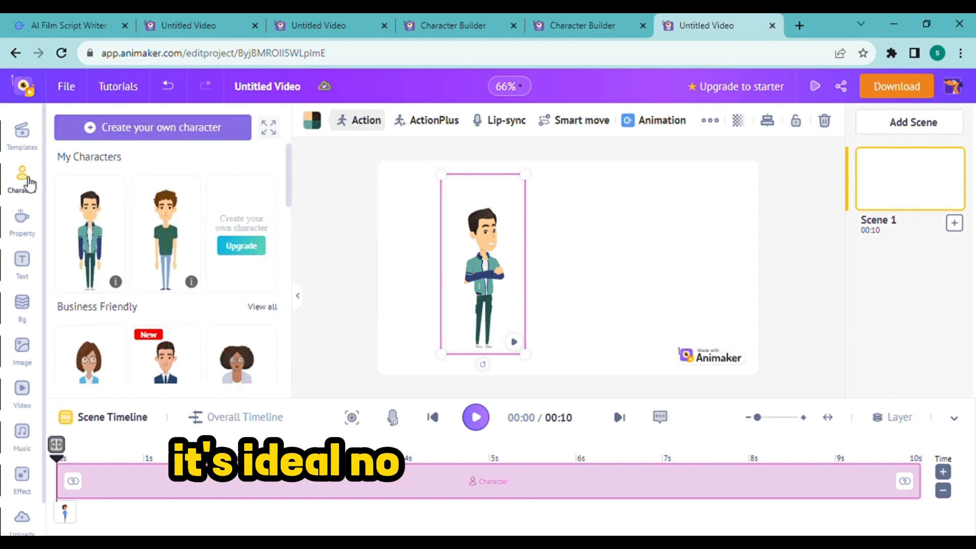
left_click(179, 230)
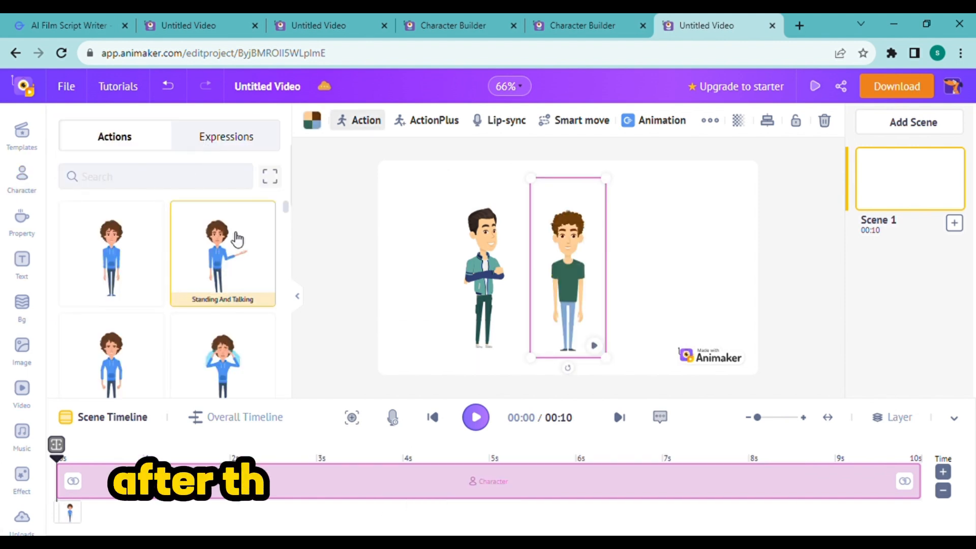
left_click_drag(286, 208, 286, 231)
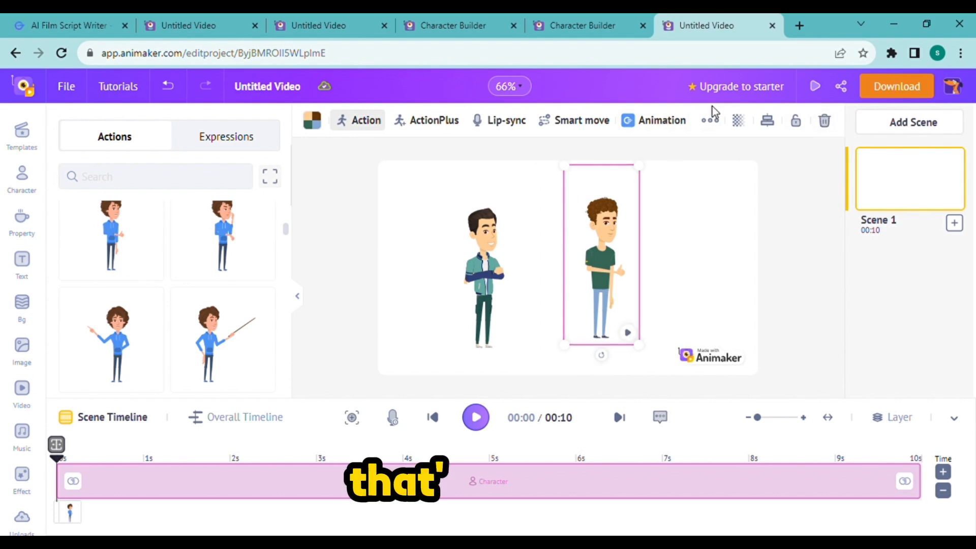
Flip Johnny to face Lucy and lower both characters so they stand closer together near the scene's lower edge
left_click(711, 120)
left_click(708, 151)
left_click_drag(622, 234, 603, 244)
left_click_drag(620, 175, 608, 204)
left_click_drag(577, 270, 609, 269)
left_click_drag(483, 274, 510, 289)
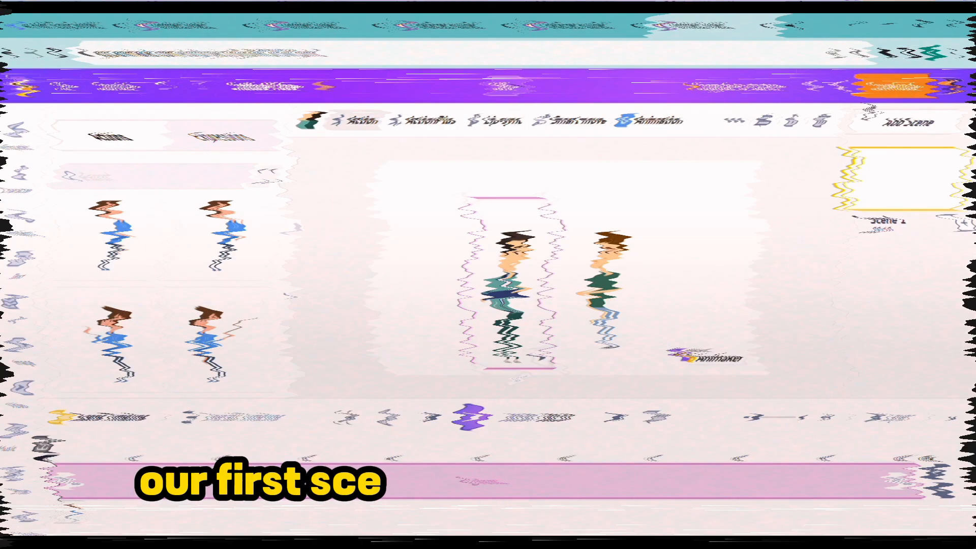
Add green as the second background colour of Scene 1 to make a white-to-green gradient
left_click(23, 175)
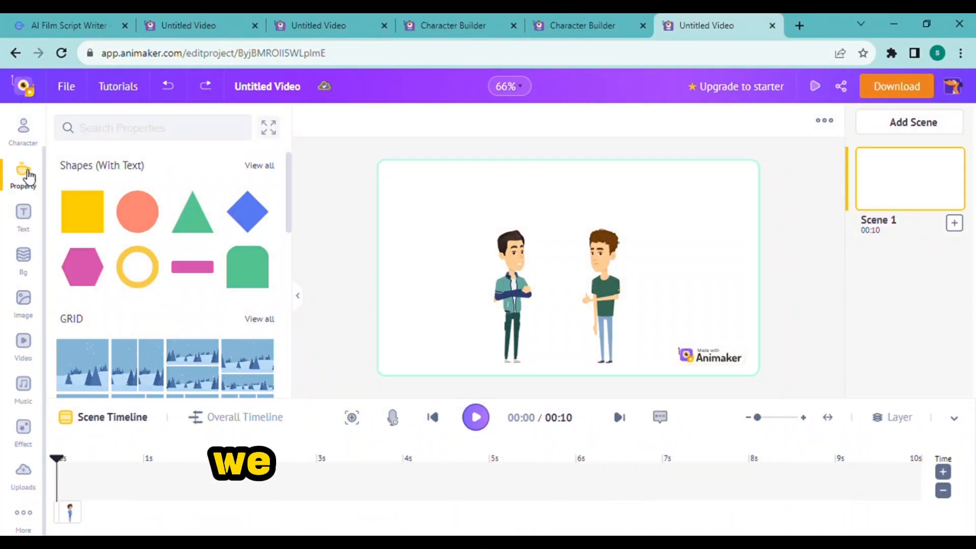
left_click(603, 244)
left_click(686, 244)
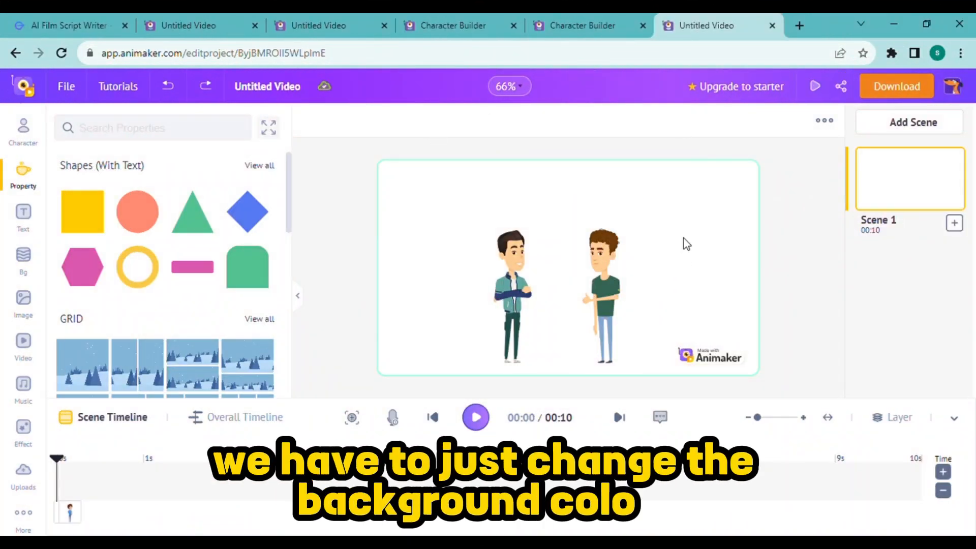
left_click(114, 206)
mouse_move(286, 263)
left_mouse_down()
mouse_move(288, 300)
mouse_move(285, 262)
left_mouse_up()
left_click(74, 264)
left_click(118, 435)
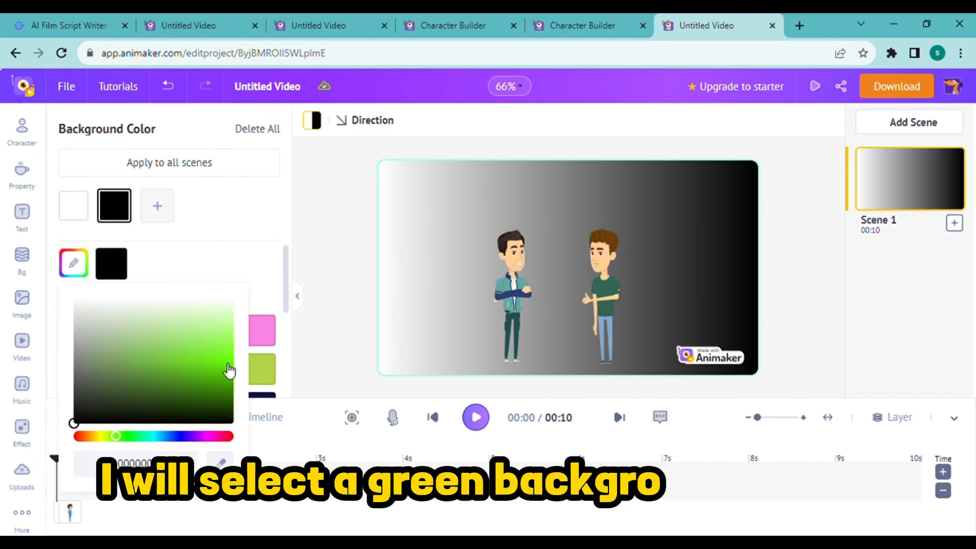
left_click(211, 387)
left_click(223, 333)
Darken the gradient's green and make the background radiate from a white centre to green edges
left_click(121, 214)
left_click(80, 206)
left_click(116, 207)
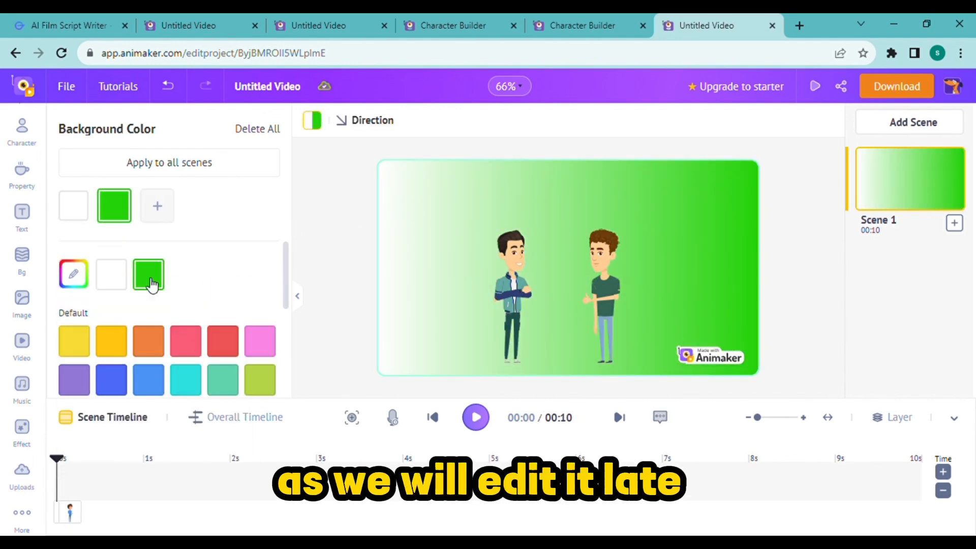
left_click(74, 273)
left_click(218, 389)
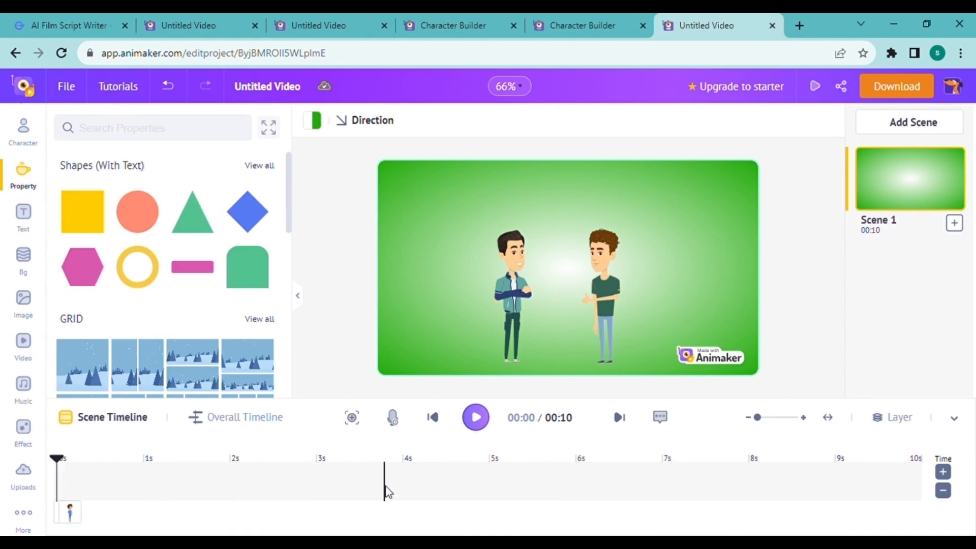
Set Scene 1's duration to 10.1 seconds and duplicate the scene
left_click(943, 490)
left_click(943, 472)
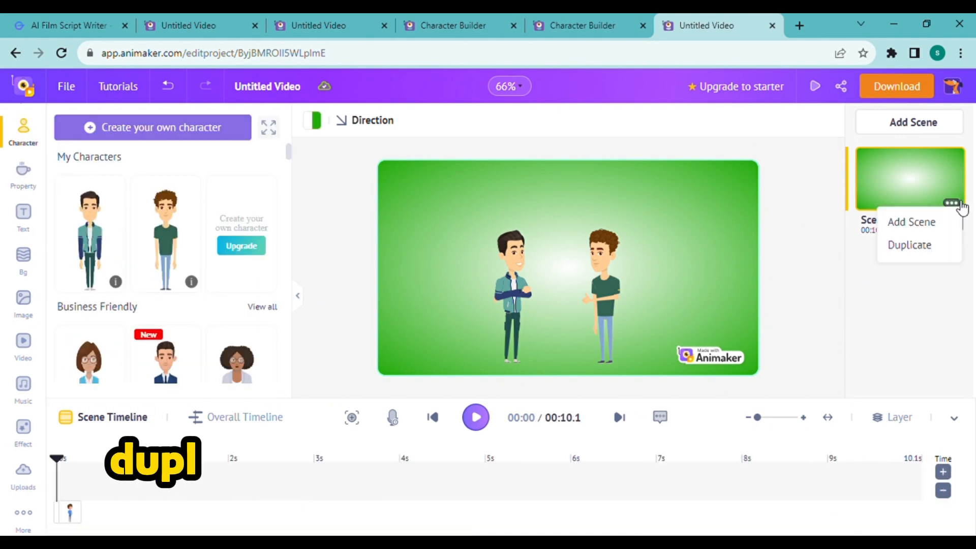
left_click(908, 244)
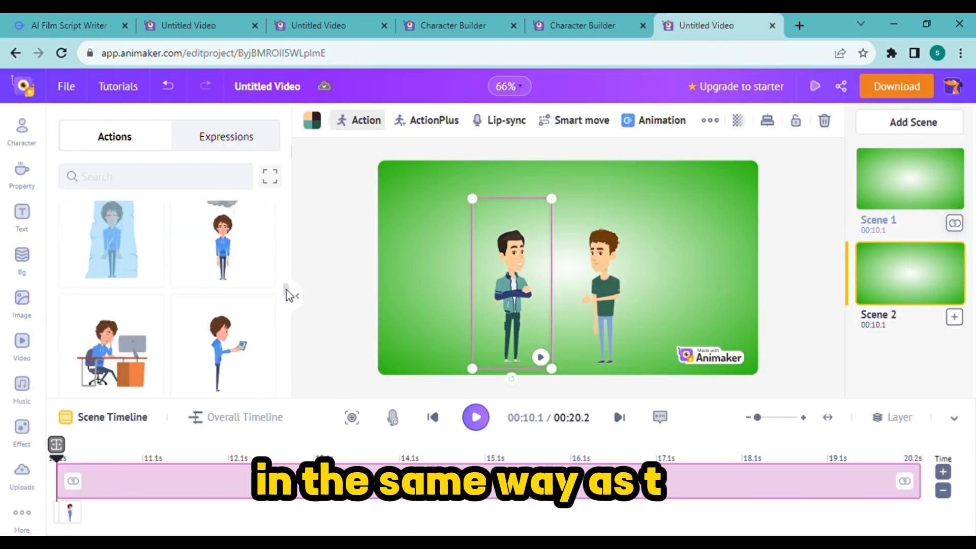
Search the character actions for "moving inward", apply the first result to Lucy in Scene 2 and preview the walking characters
left_click_drag(286, 289, 287, 354)
left_click(153, 178)
type("moving inward")
left_click(109, 234)
left_click(111, 254)
left_click(710, 120)
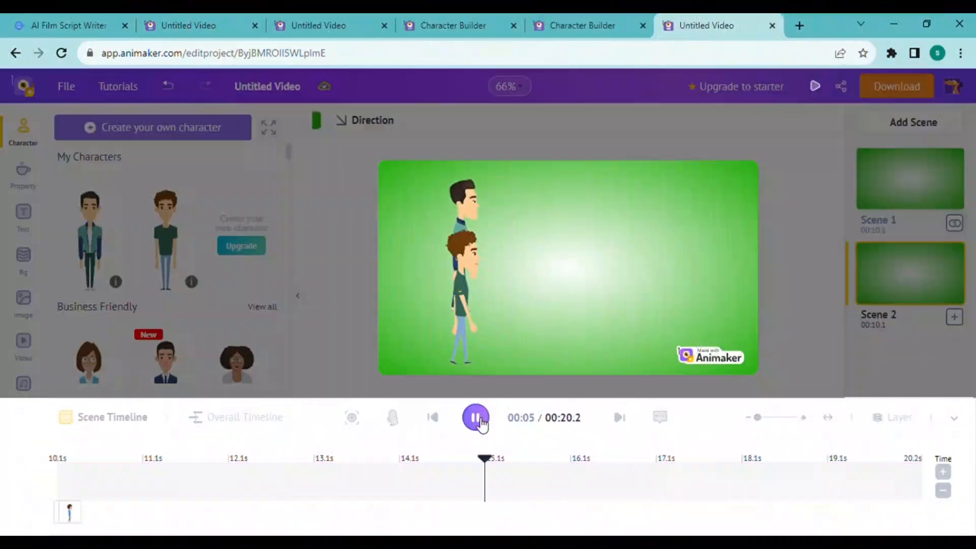
left_click(476, 417)
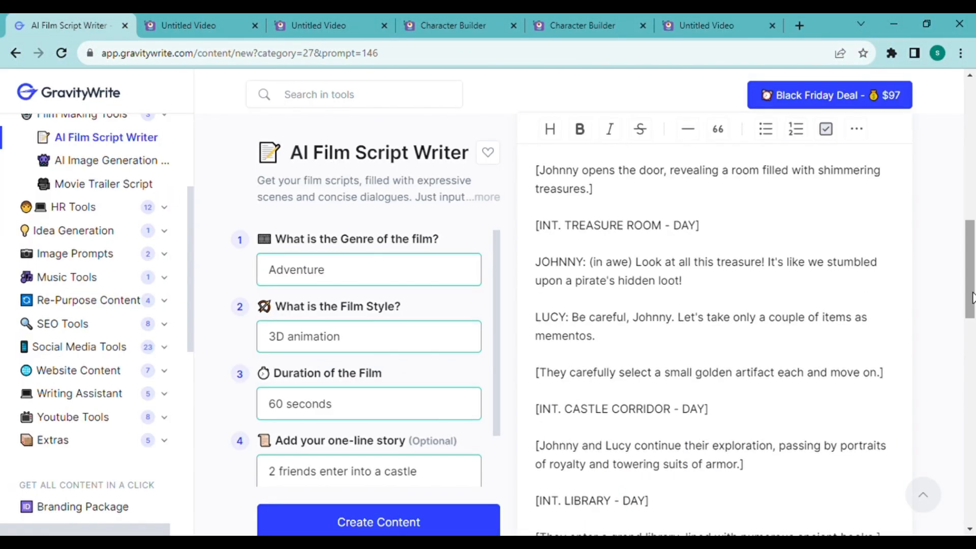
Review the opening castle courtyard dialogue between Johnny and Lucy in the GravityWrite script
scroll(973, 257, "down", 3)
scroll(974, 256, "up", 5)
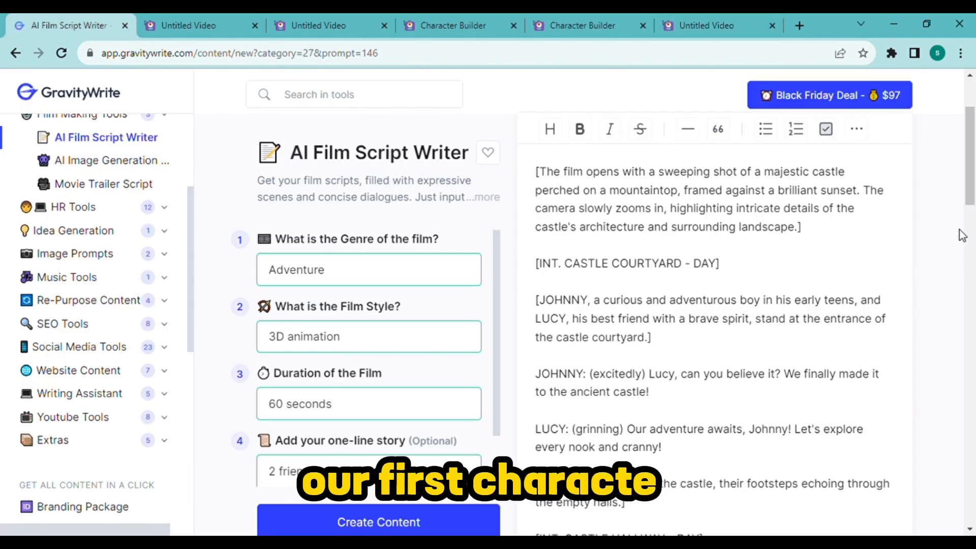
left_click_drag(971, 180, 972, 201)
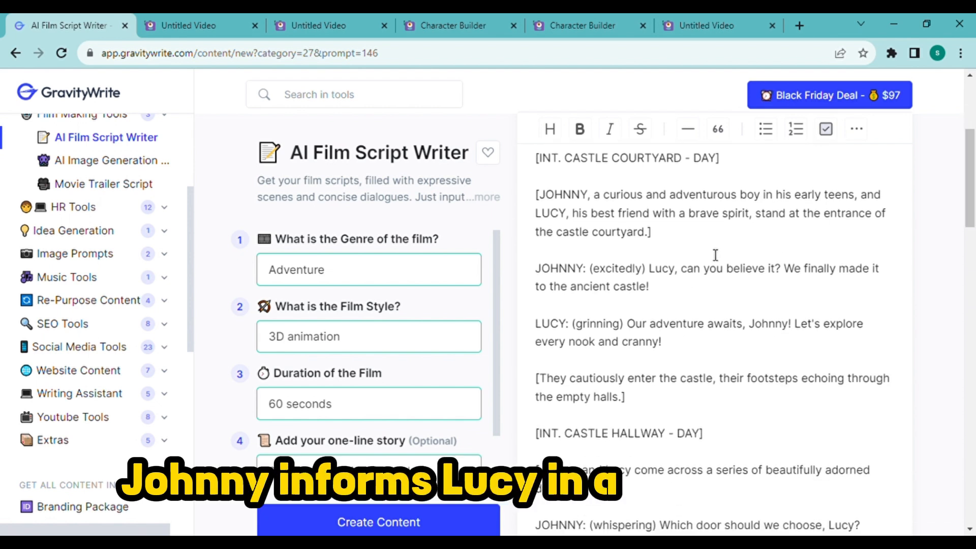
left_click_drag(662, 279, 669, 288)
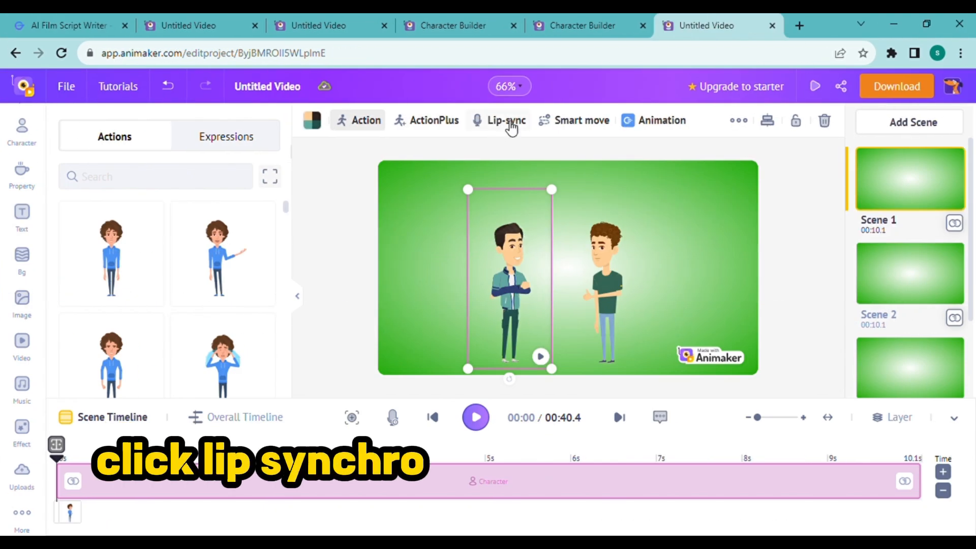
Start a text-to-speech lip-sync for the jacket-wearing character with the line "Lucy, can you believe it? we finally made it to the ancient castle!"
left_click(510, 126)
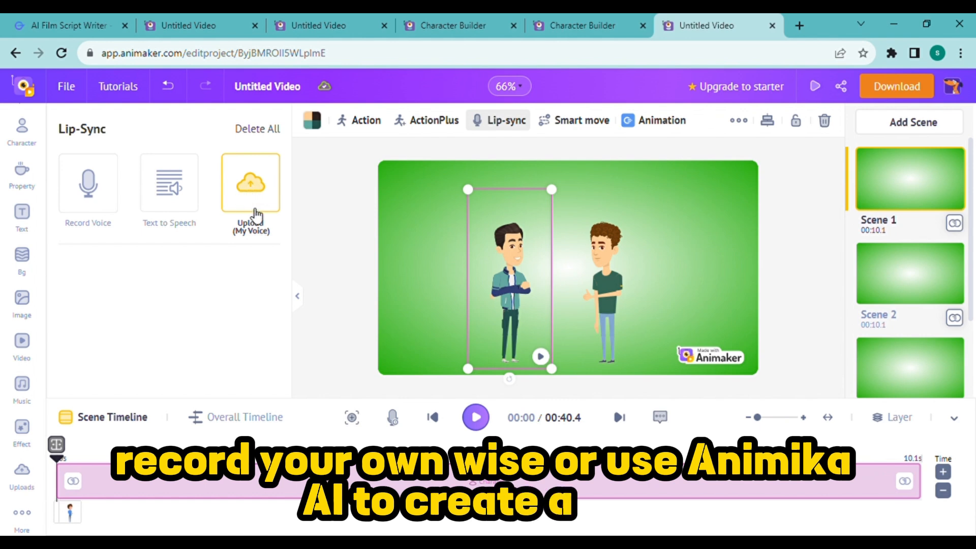
left_click(175, 189)
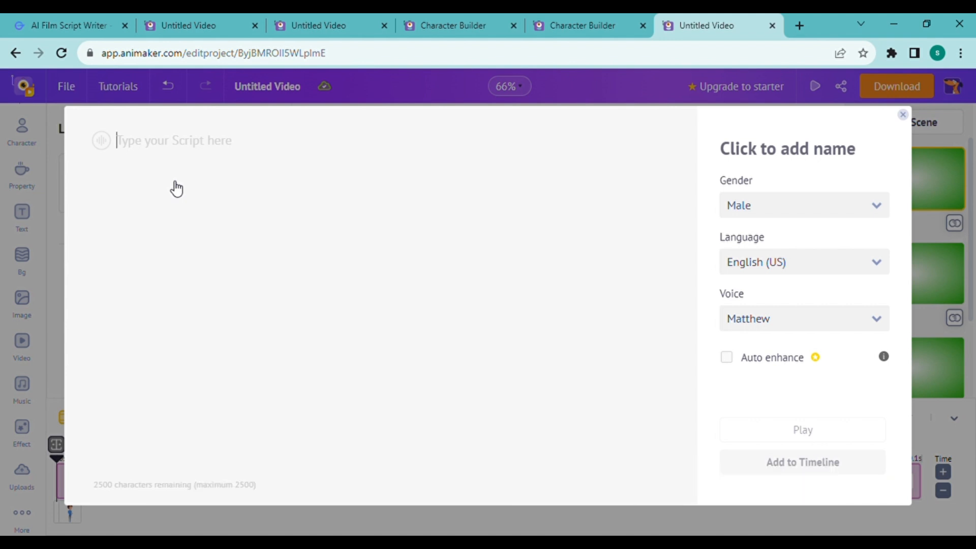
left_click(89, 25)
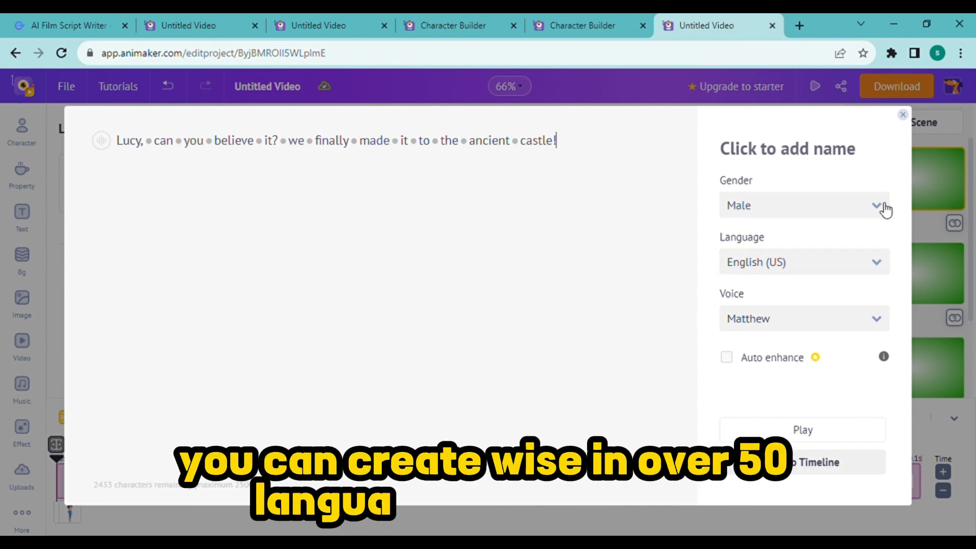
Set the speech to English (US) with the voice Justin, preview it and add it to the timeline
left_click(880, 263)
scroll(886, 280, "down", 6)
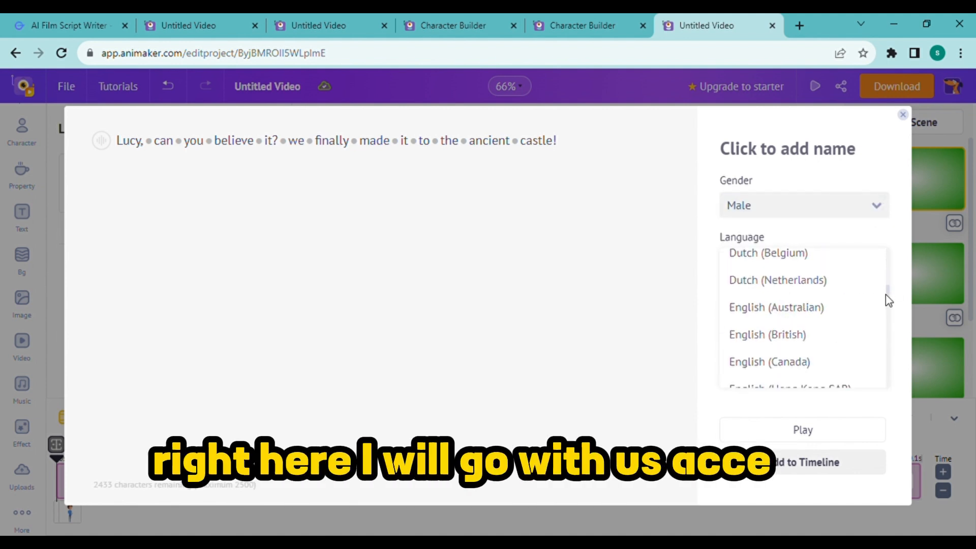
scroll(885, 295, "down", 6)
left_click(807, 368)
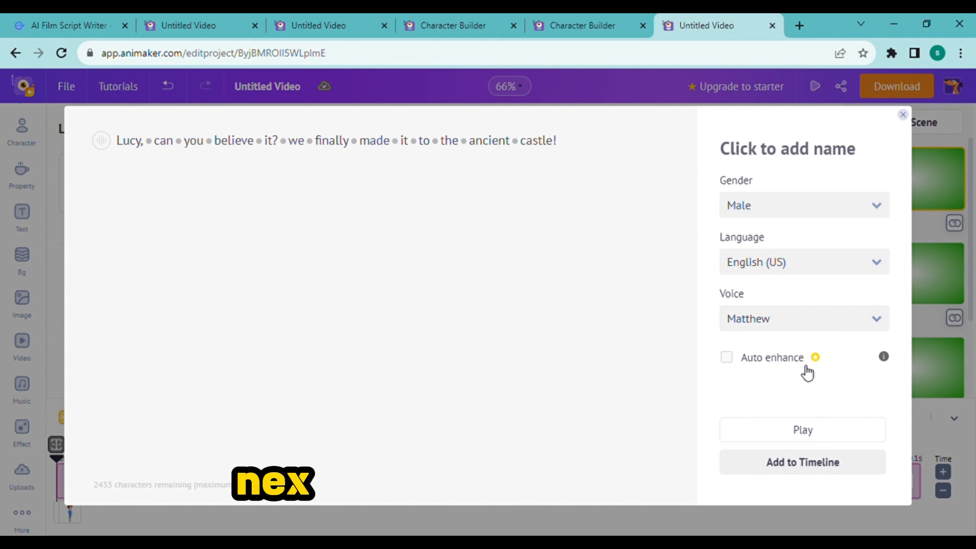
left_click(878, 321)
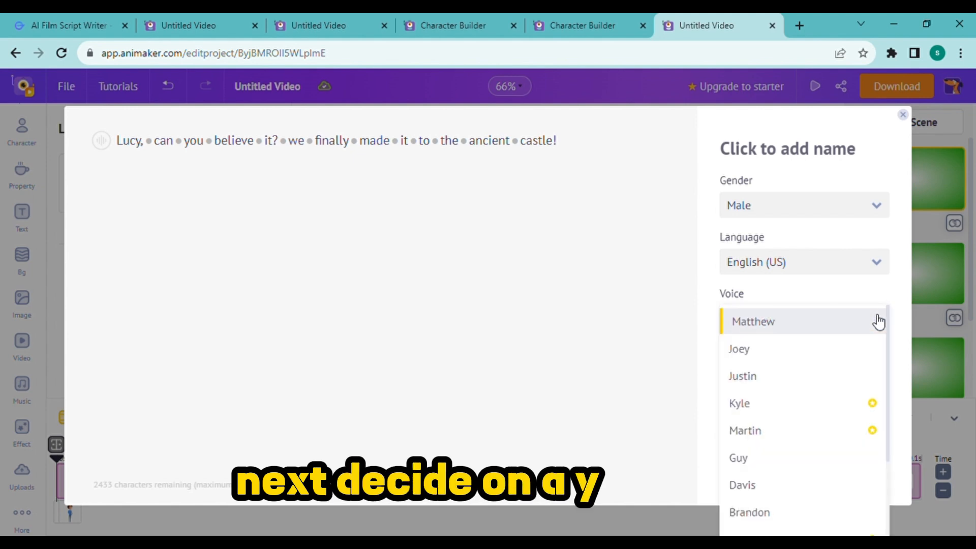
left_click(759, 376)
left_click(807, 430)
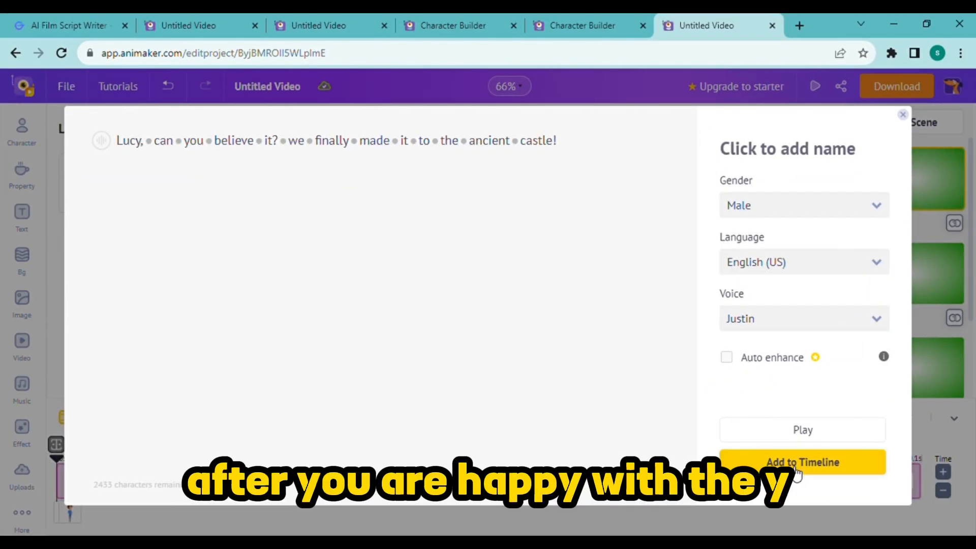
left_click(797, 473)
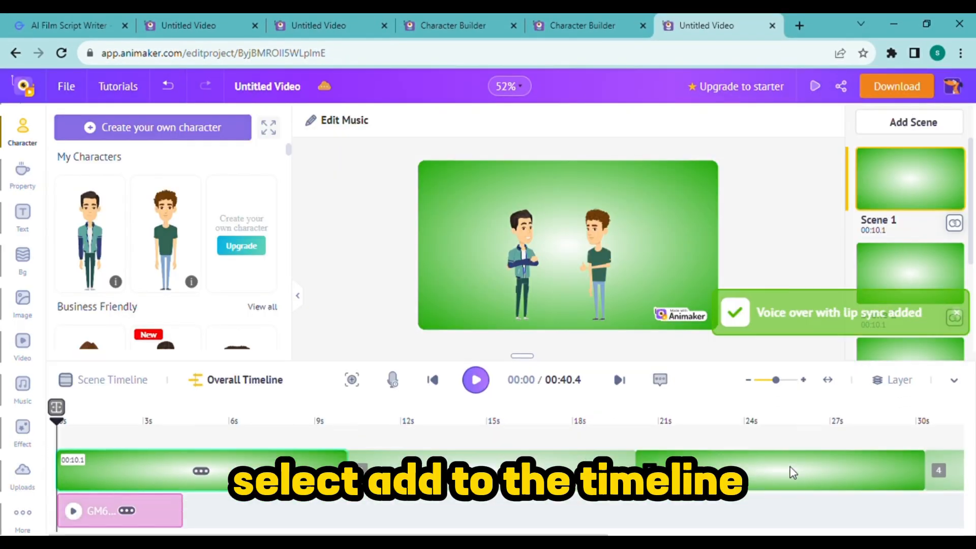
left_click(599, 243)
left_click(540, 255)
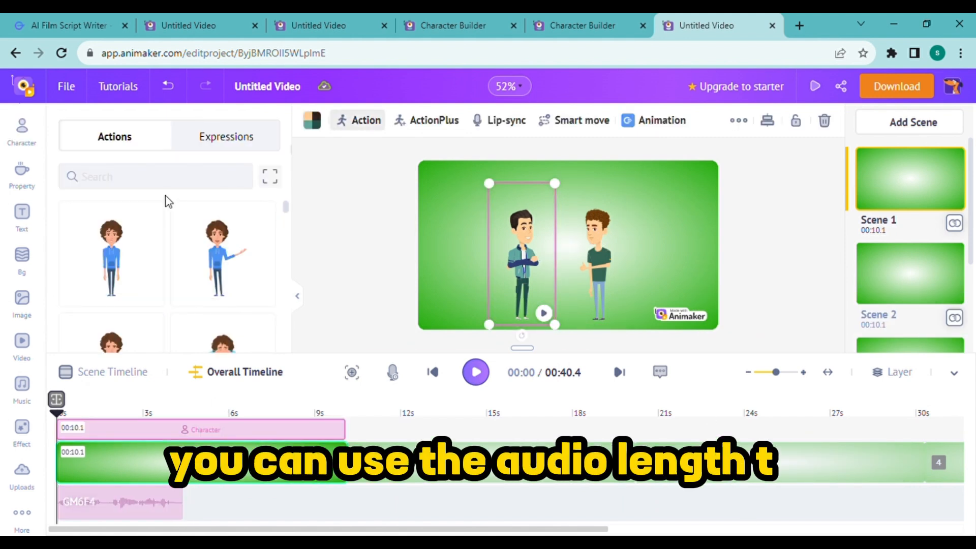
left_click(22, 130)
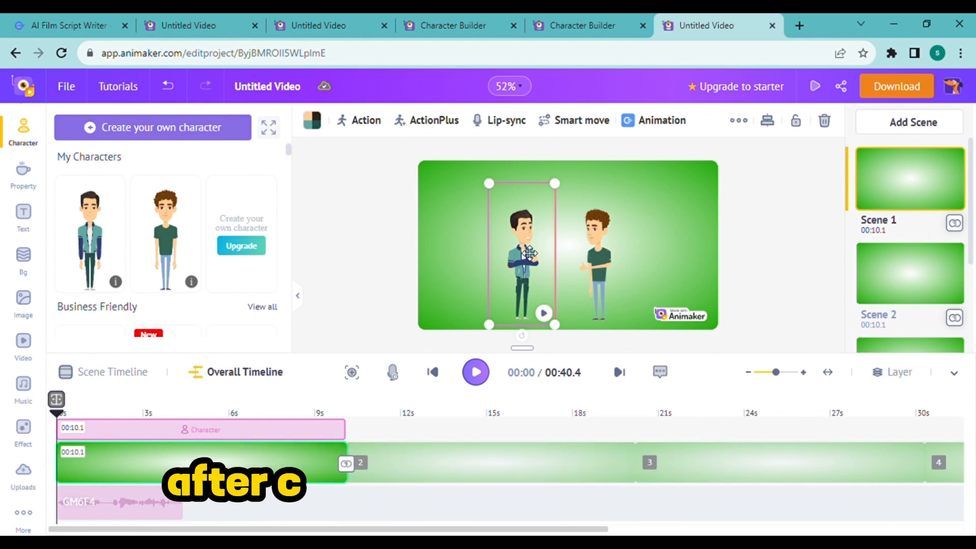
Enter "Lucy, can you believe it? we finally made it to the ancient castle!" as text-to-speech lip-sync for the green-shirted character
left_click(600, 254)
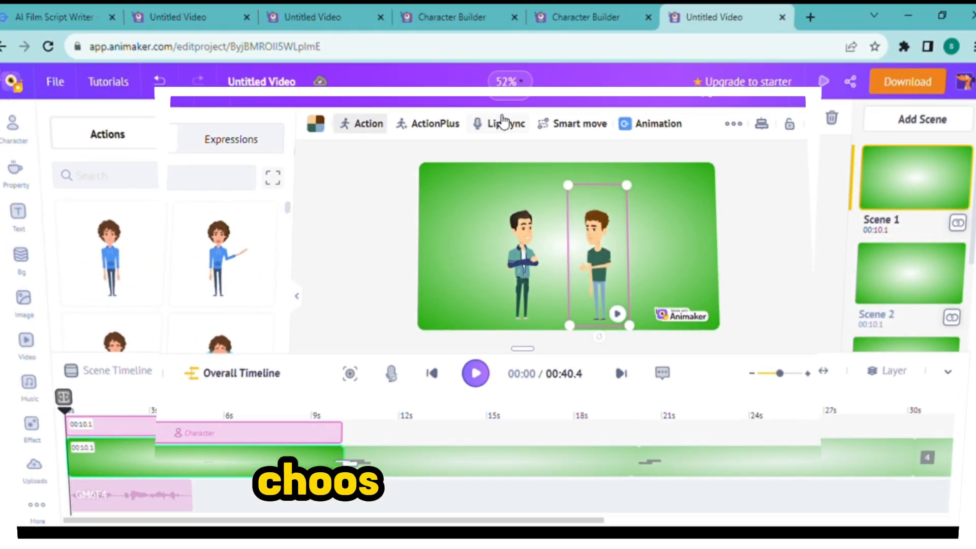
left_click(505, 120)
left_click(164, 180)
type("Lucy")
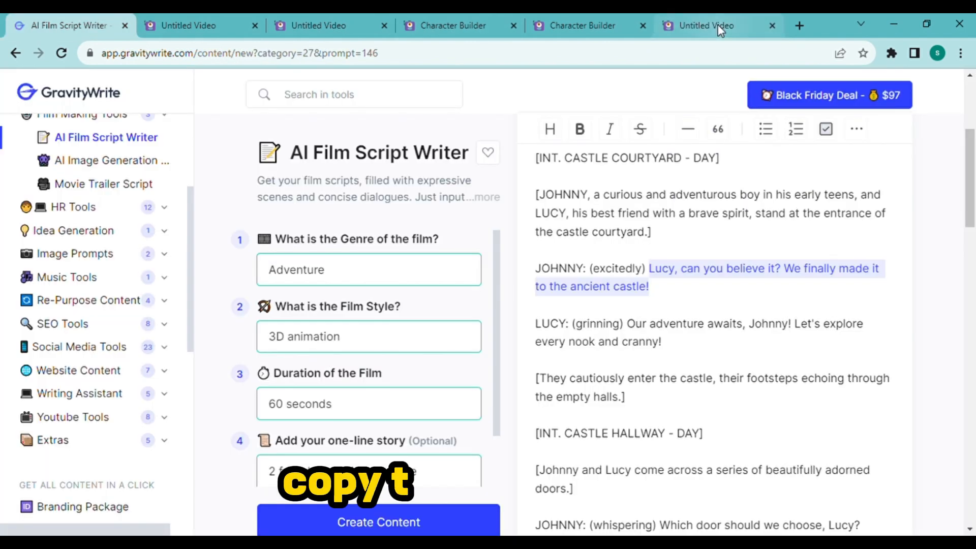
left_click(721, 30)
type(", can you believe it?")
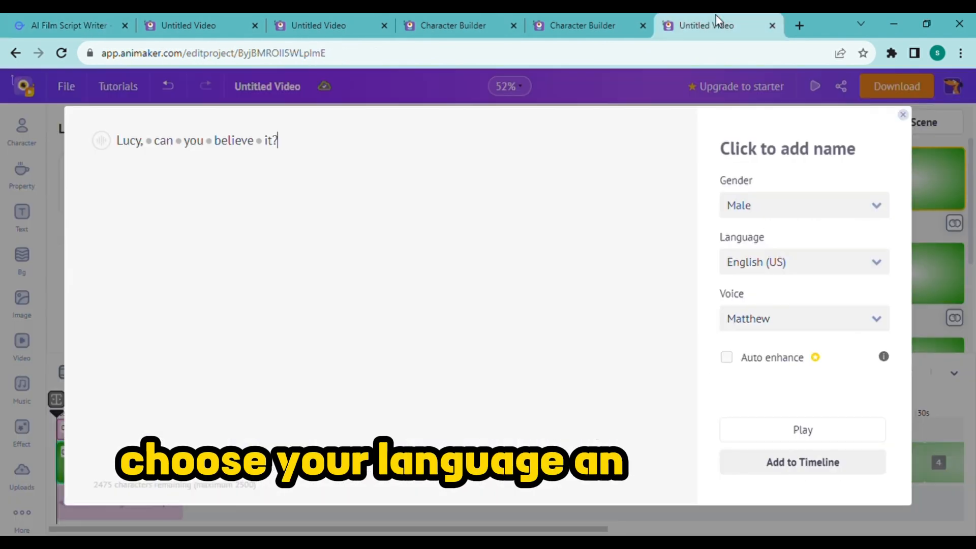
type(" we finally made it to the ancient castle!")
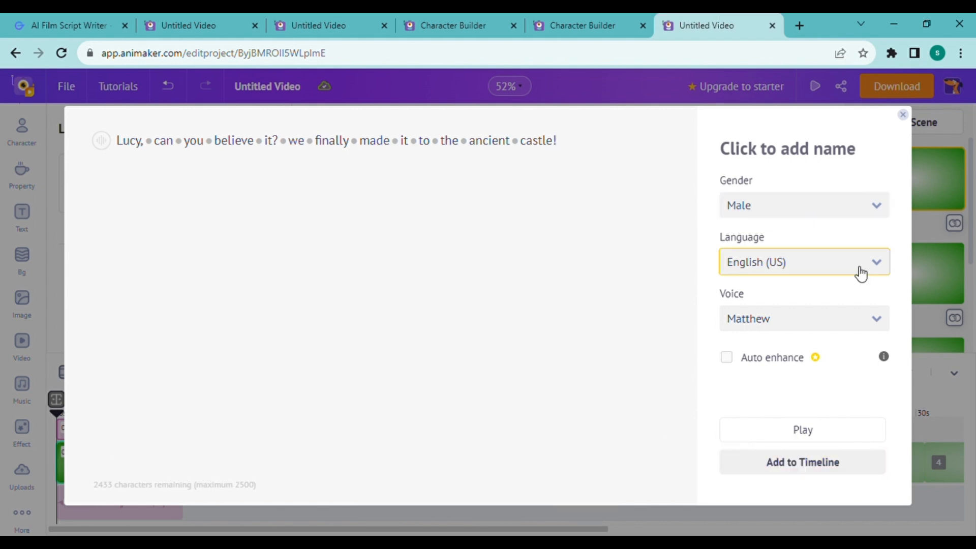
Choose Davis as the voice for the green-shirted character's line, look over the other voices and preview the speech
left_click(854, 318)
left_click(799, 482)
left_click(884, 321)
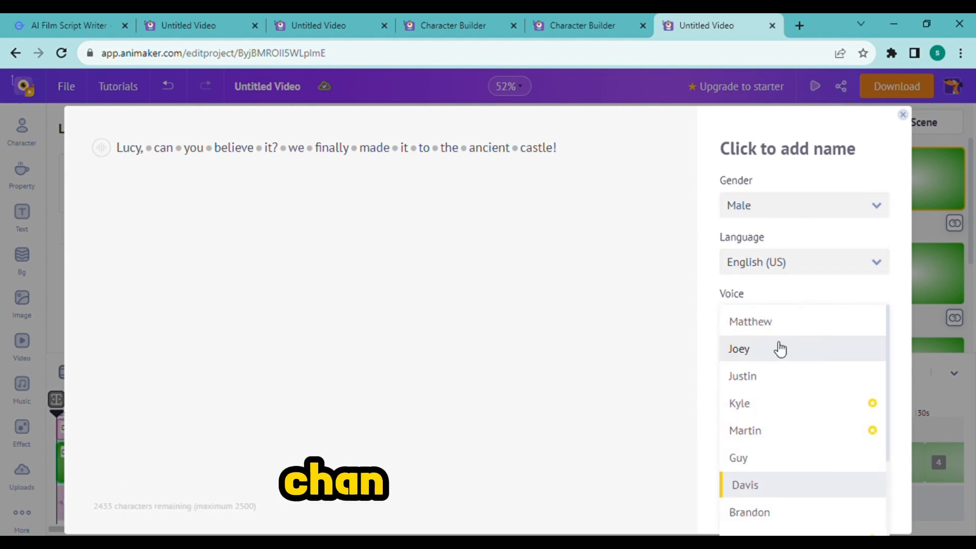
left_click(886, 321)
left_click(807, 433)
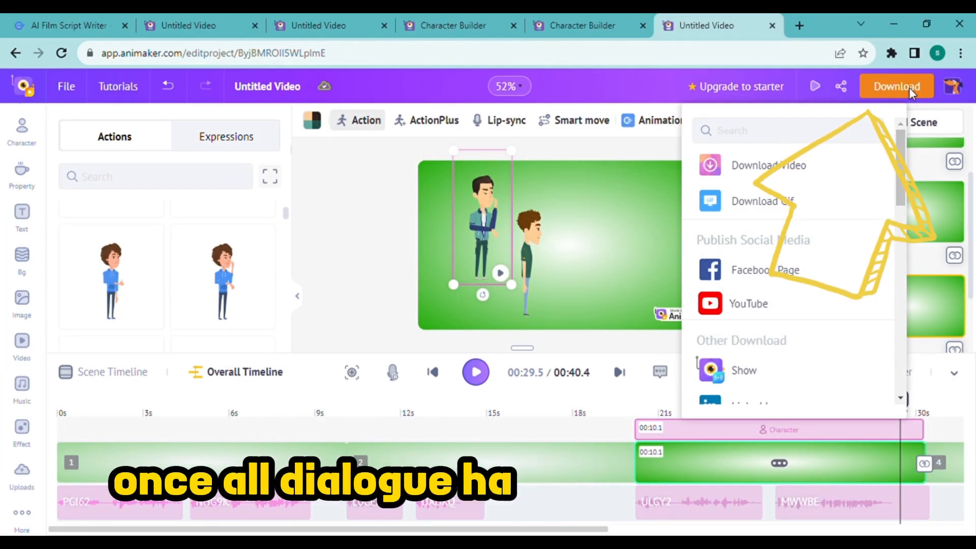
Submit the finished video for download as an HD 720p mp4
left_click(783, 176)
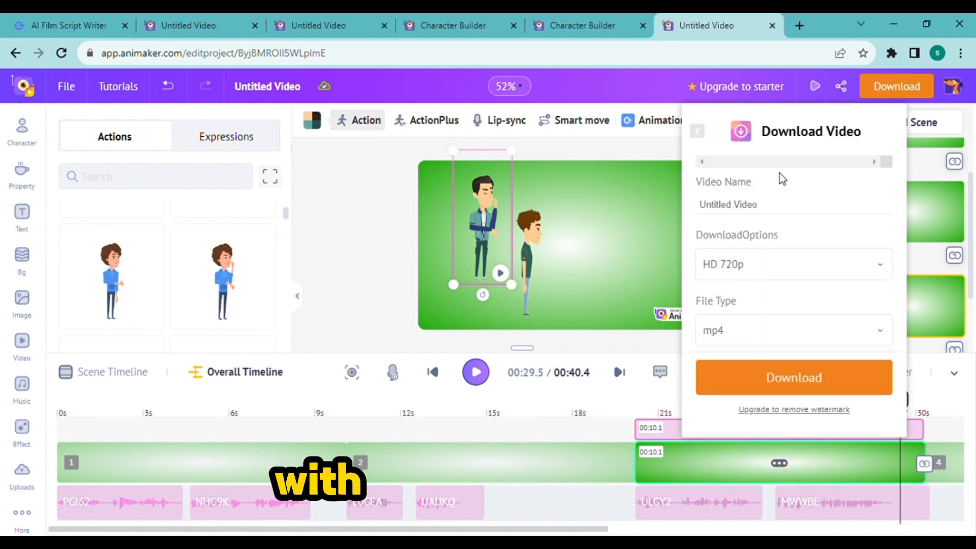
left_click(793, 379)
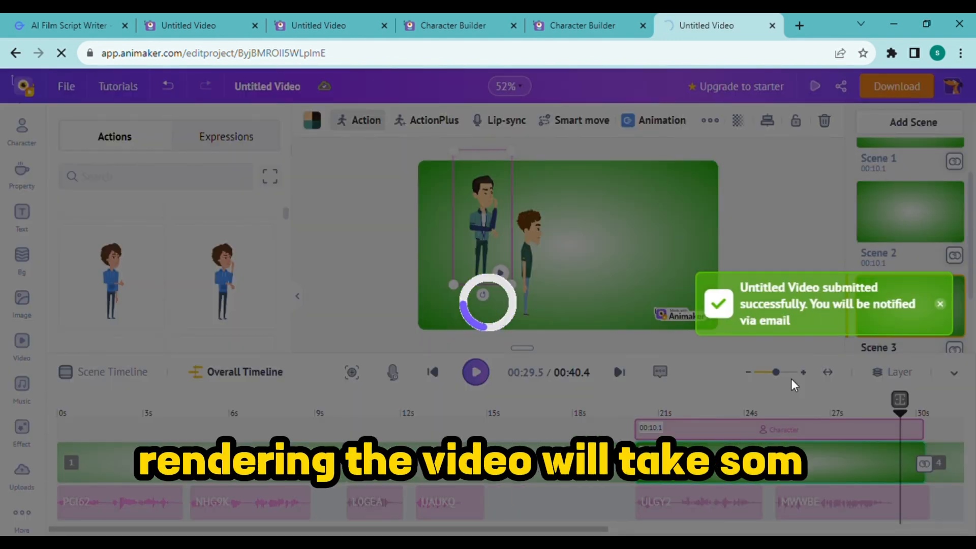
Open canva.com in a new browser tab and create a blank video design
left_click(799, 26)
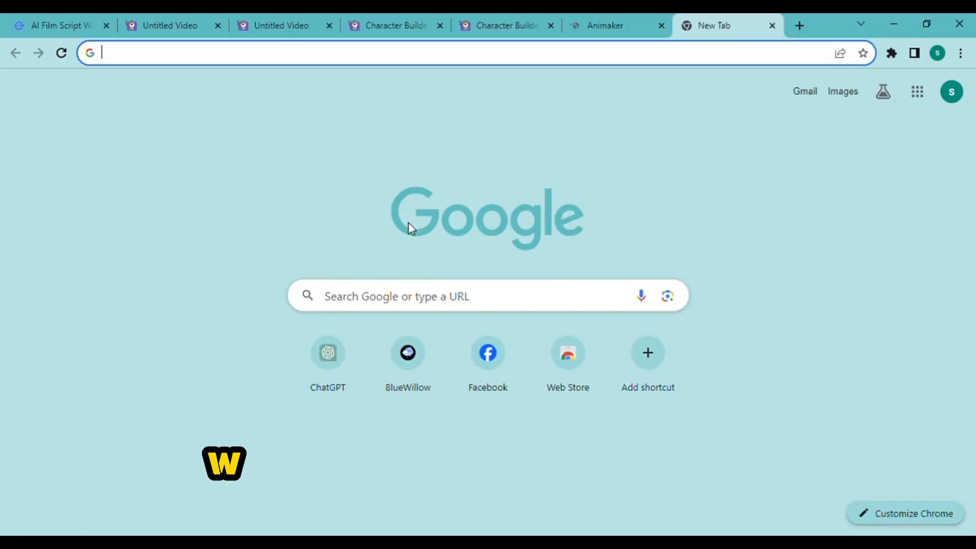
type("canva.com")
key("Return")
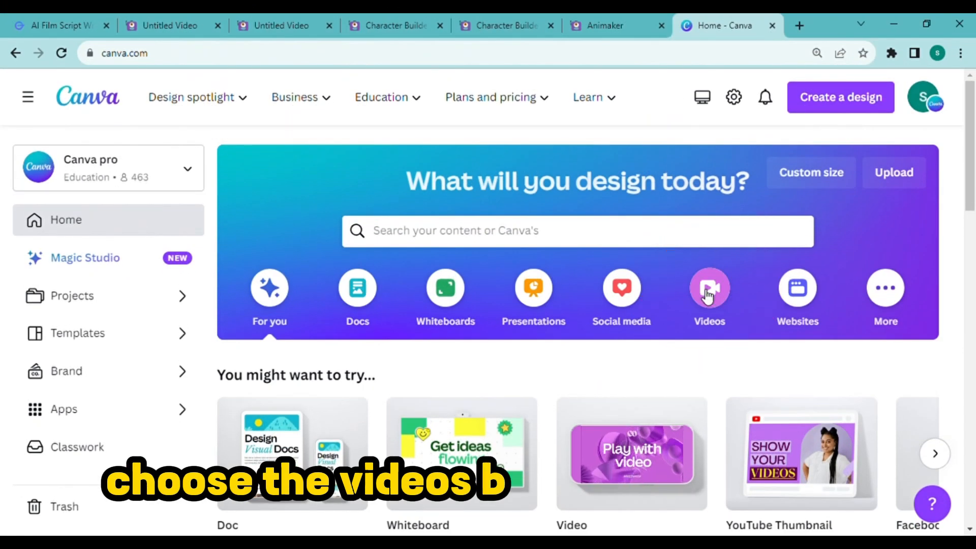
left_click(708, 292)
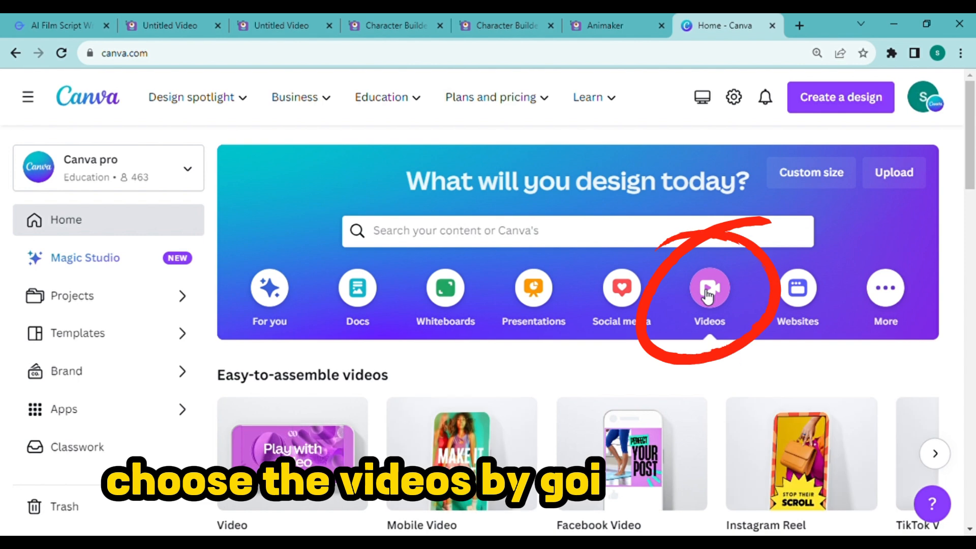
left_click(301, 447)
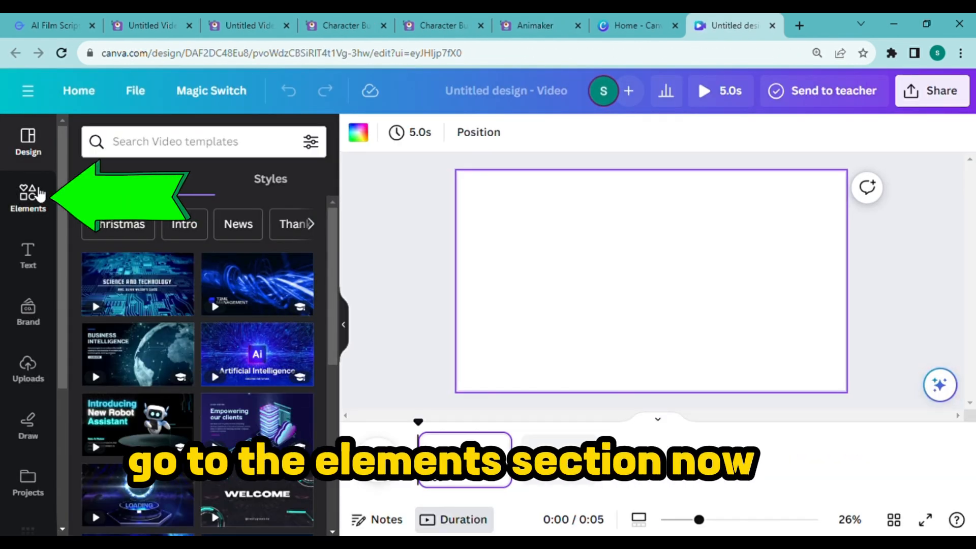
Search Canva's elements for "animated castle" and limit the results to videos
left_click(40, 194)
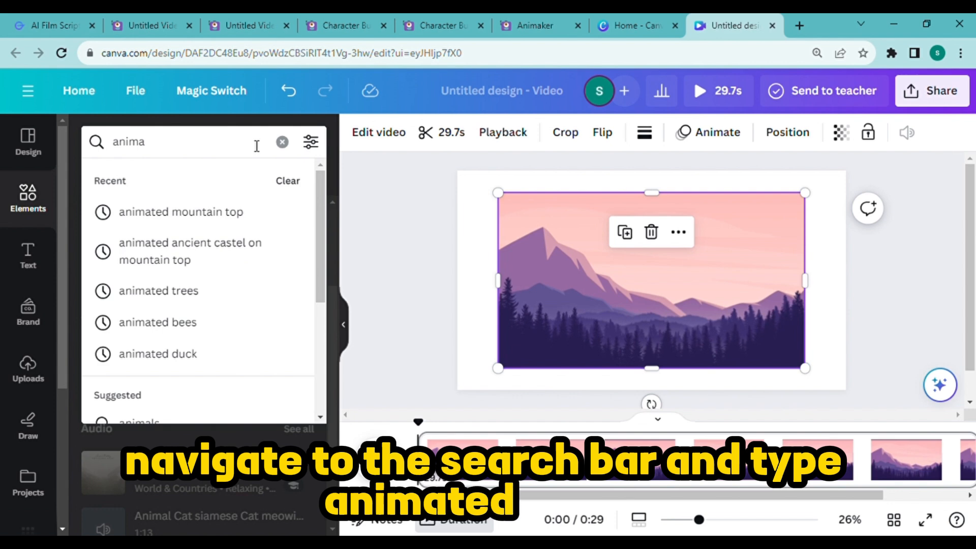
type("ed castle")
key("Return")
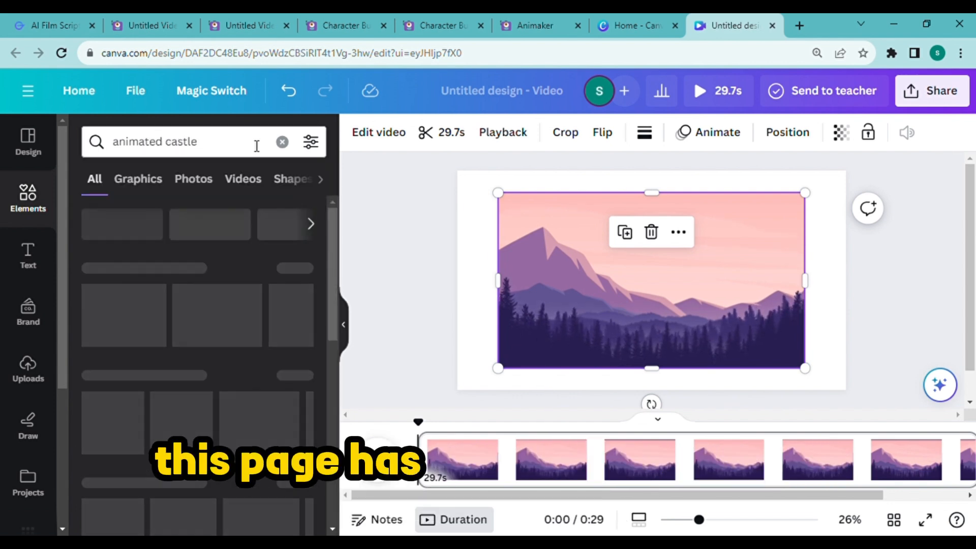
left_click(242, 179)
scroll(148, 419, "down", 10)
Try the moonlit castle clip with the green-faced boy on the page and browse further castle videos
left_click(148, 419)
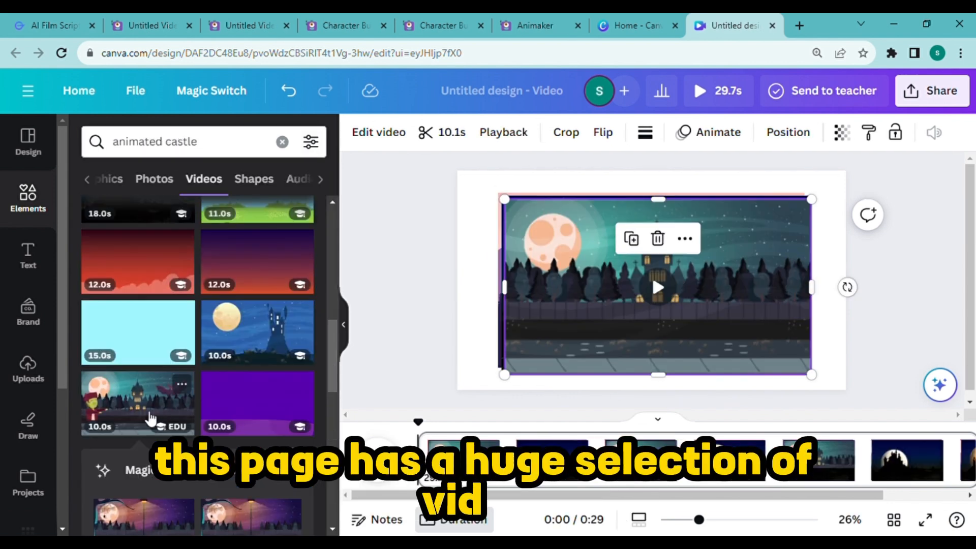
scroll(148, 419, "down", 10)
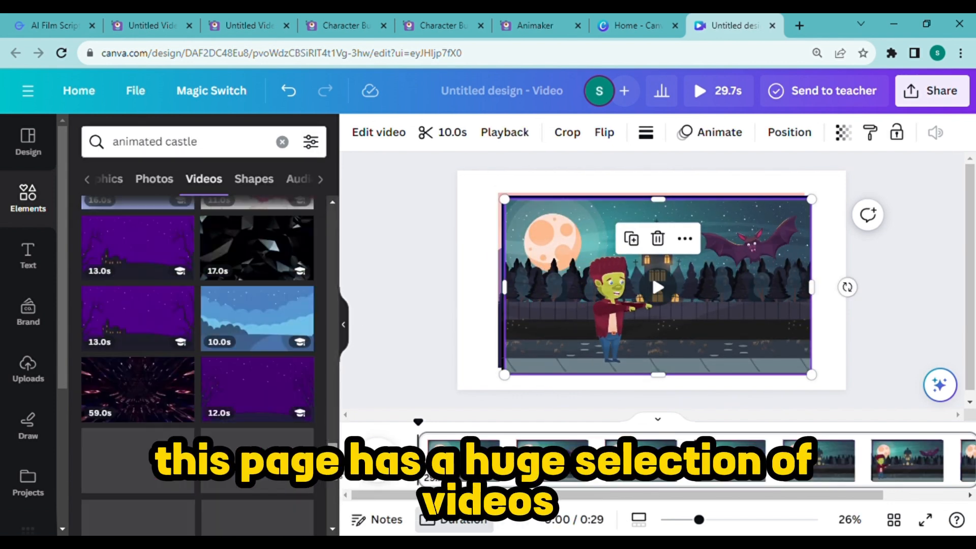
scroll(178, 248, "up", 20)
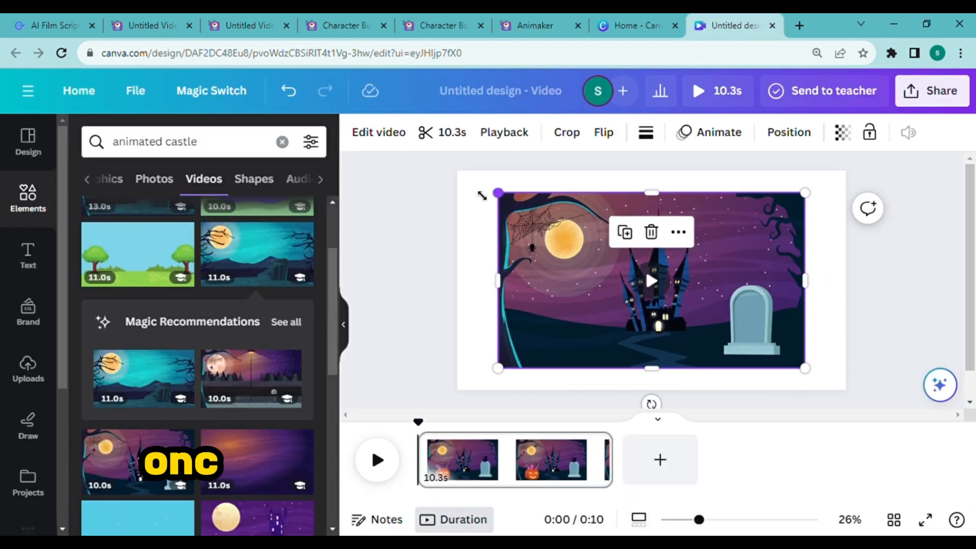
Enlarge the purple castle and gravestone clip to fill the whole page and play it back
left_click_drag(479, 191, 447, 161)
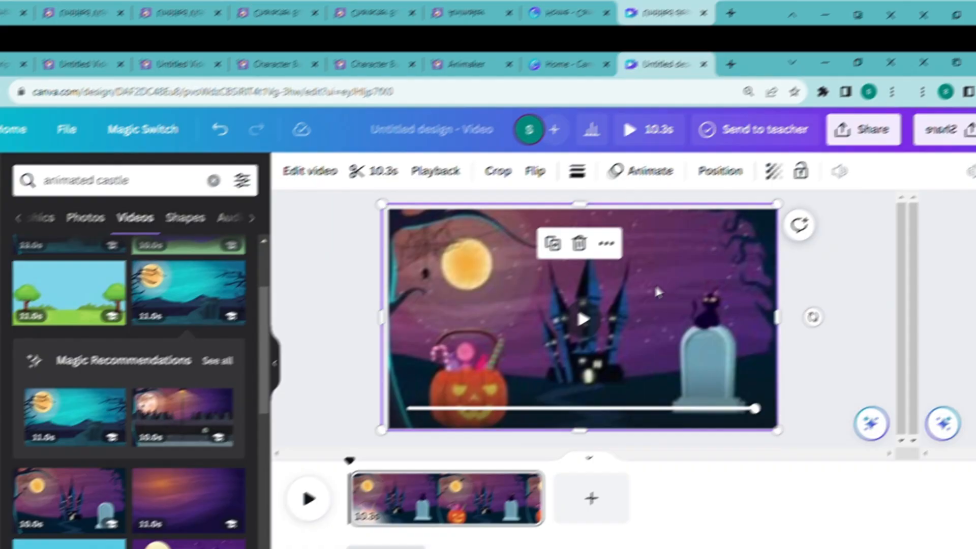
left_click(588, 319)
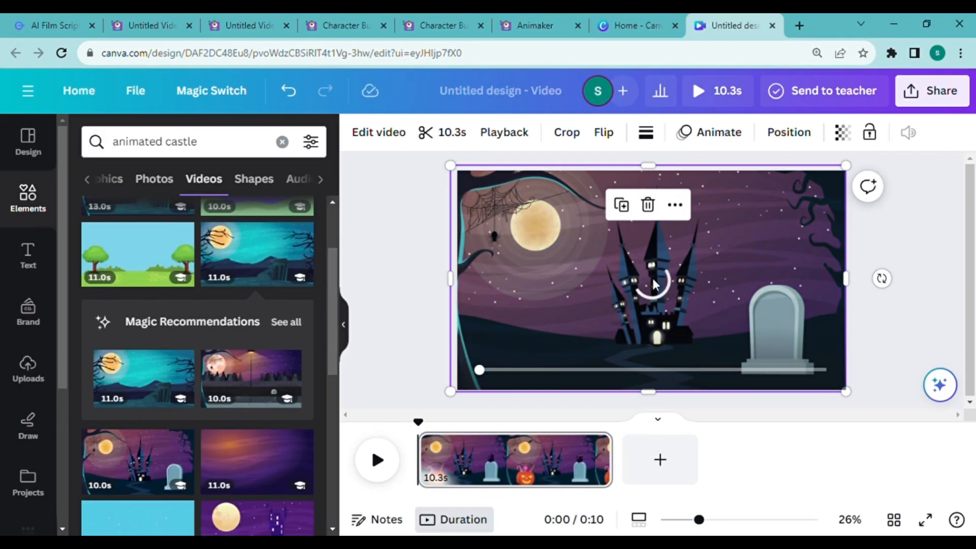
scroll(144, 370, "down", 5)
left_click(377, 459)
right_click(506, 435)
left_click(377, 461)
left_click(377, 462)
Download the castle background video from the design's sharing options
left_click(958, 95)
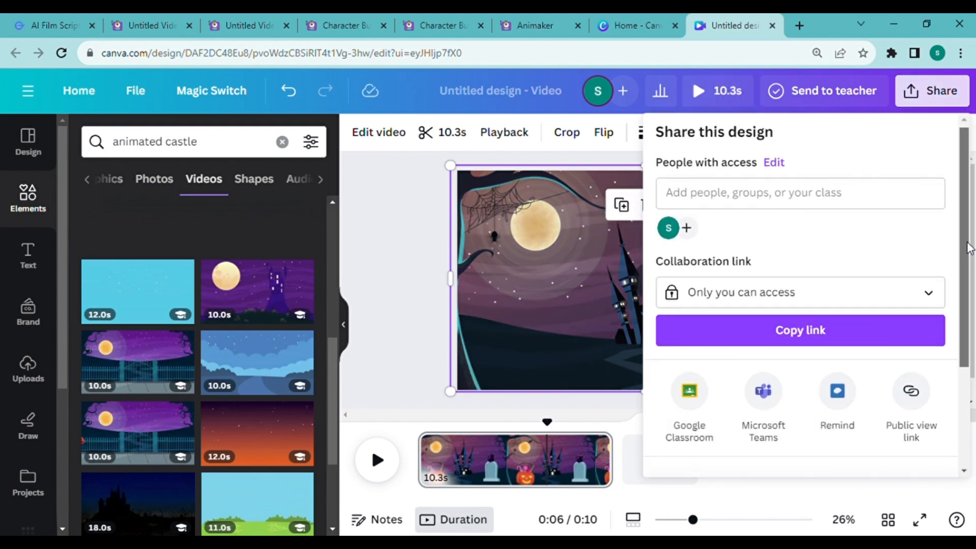
scroll(780, 344, "down", 3)
left_click(779, 344)
left_click(834, 349)
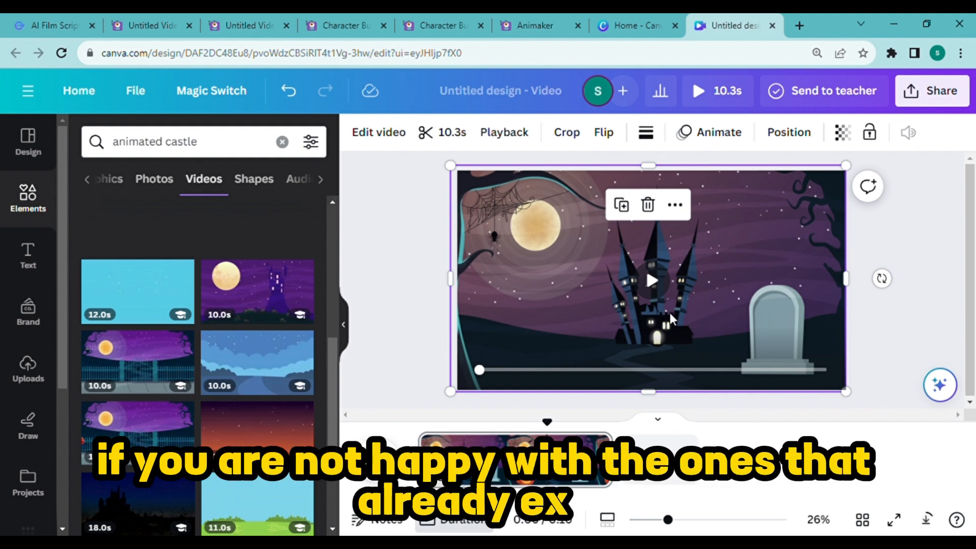
Open the Magic Media generator from the elements and choose image generation from text
left_click(40, 208)
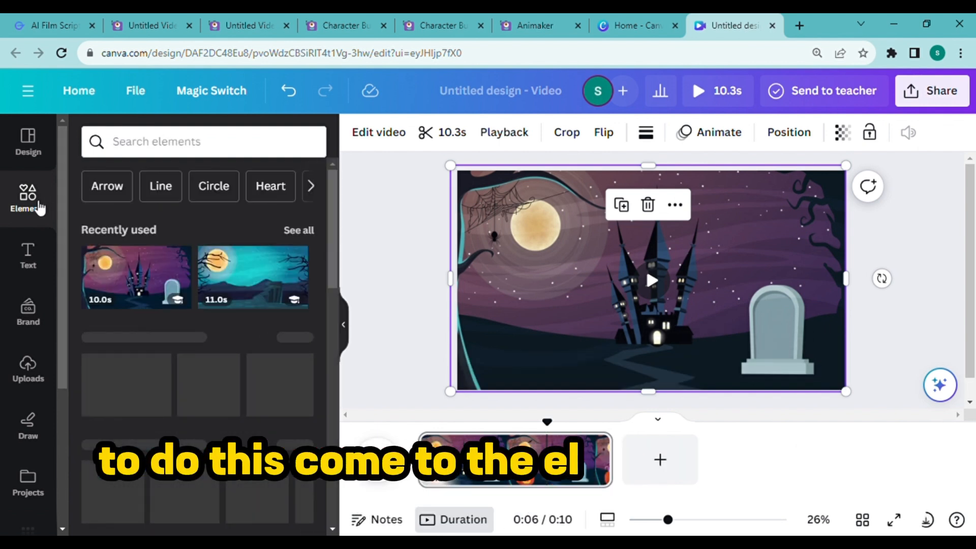
left_click_drag(332, 204, 334, 314)
left_click(108, 171)
left_click(257, 174)
left_click(134, 174)
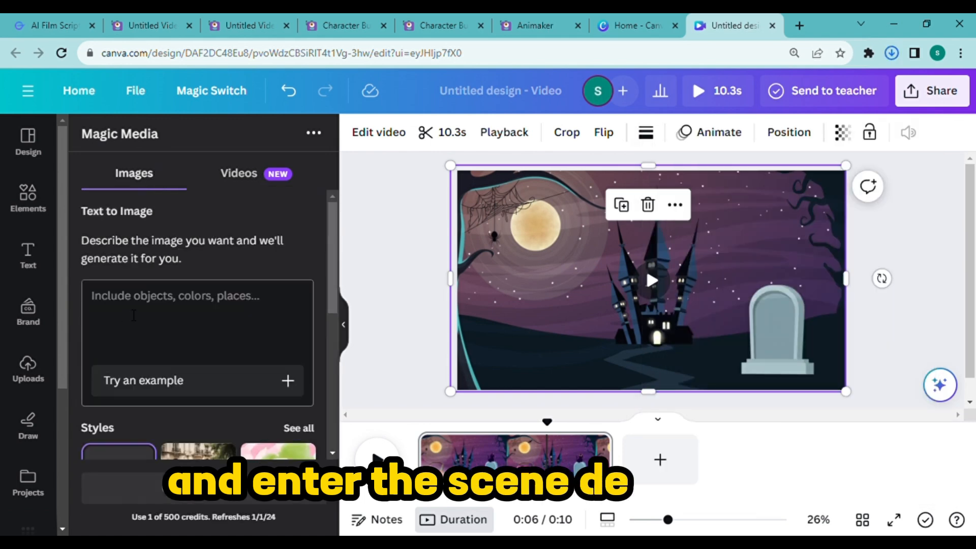
Copy a scene description from the GravityWrite script into the Magic Media prompt and generate the scene
left_click(71, 22)
left_click_drag(541, 233, 623, 292)
key("ctrl+c")
left_click(732, 25)
left_click(198, 315)
key("ctrl+v")
left_click(229, 502)
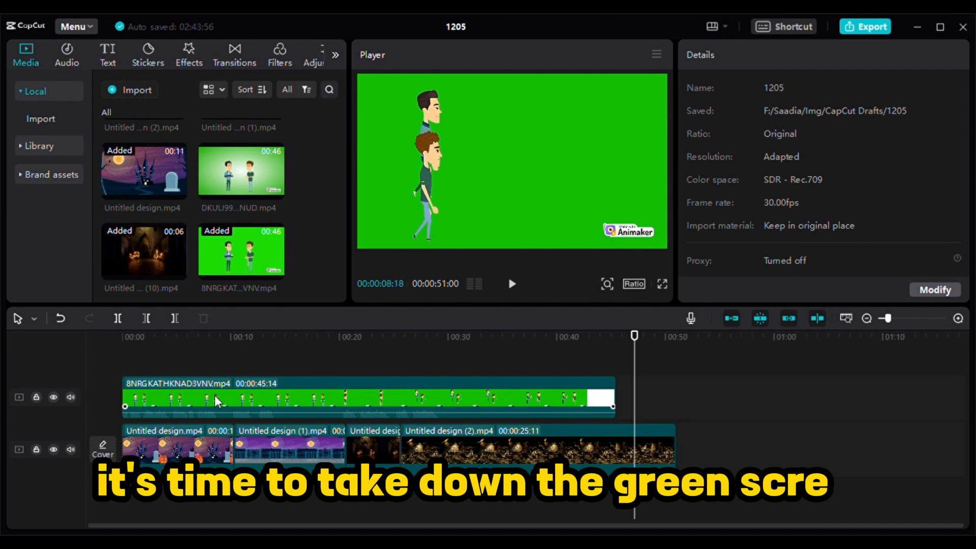
In CapCut, remove the green background from the character clip using a green chroma key at strength 20 and play the composite
left_click(189, 396)
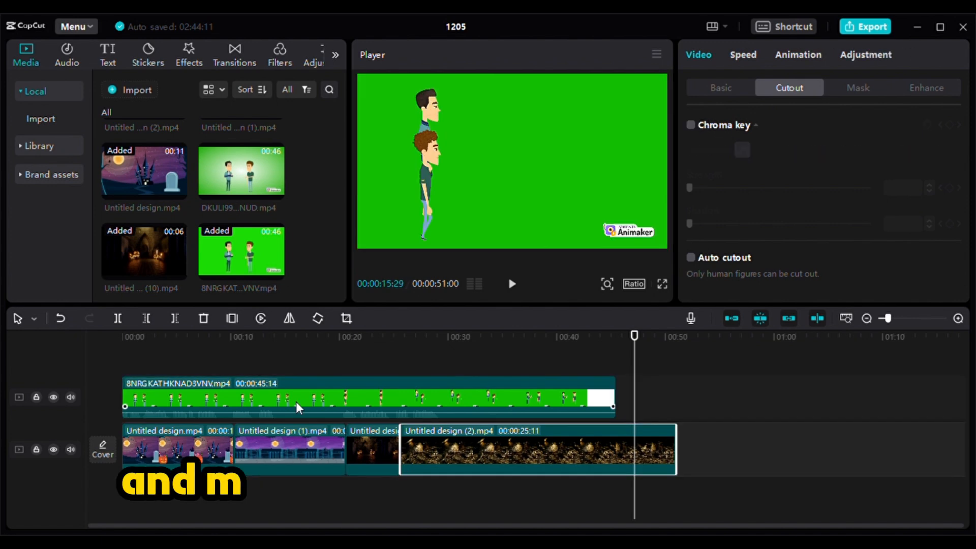
left_click(513, 283)
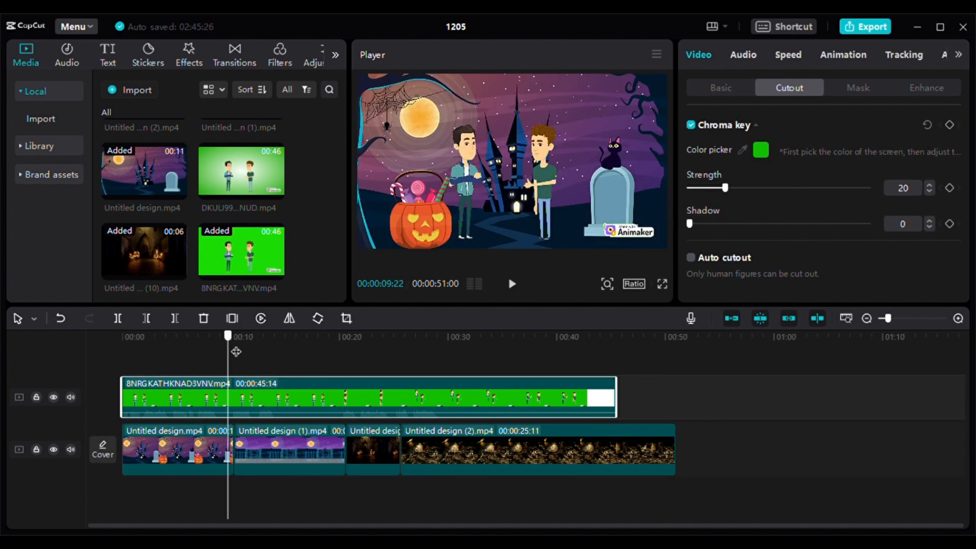